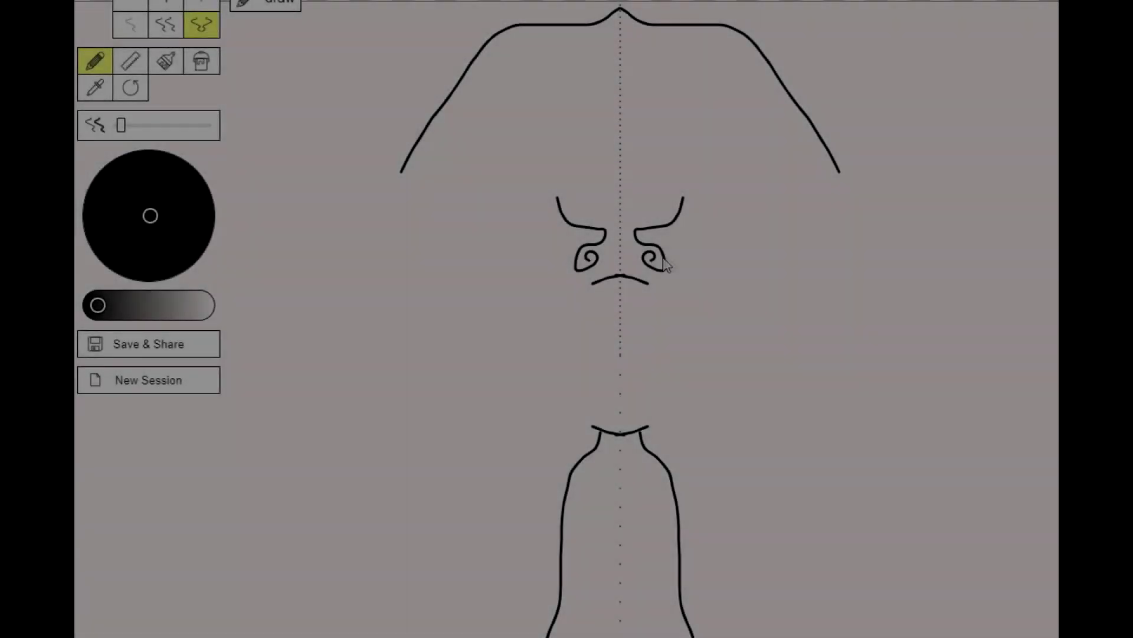
Draw the mirrored arm outline and curved flaps under both lobes, redoing one misplaced spiral stroke
{"action": "mouse_move", "coordinate": [665, 264]}
{"action": "left_mouse_down"}
{"action": "mouse_move", "coordinate": [756, 135]}
{"action": "mouse_move", "coordinate": [677, 196]}
{"action": "left_mouse_up"}
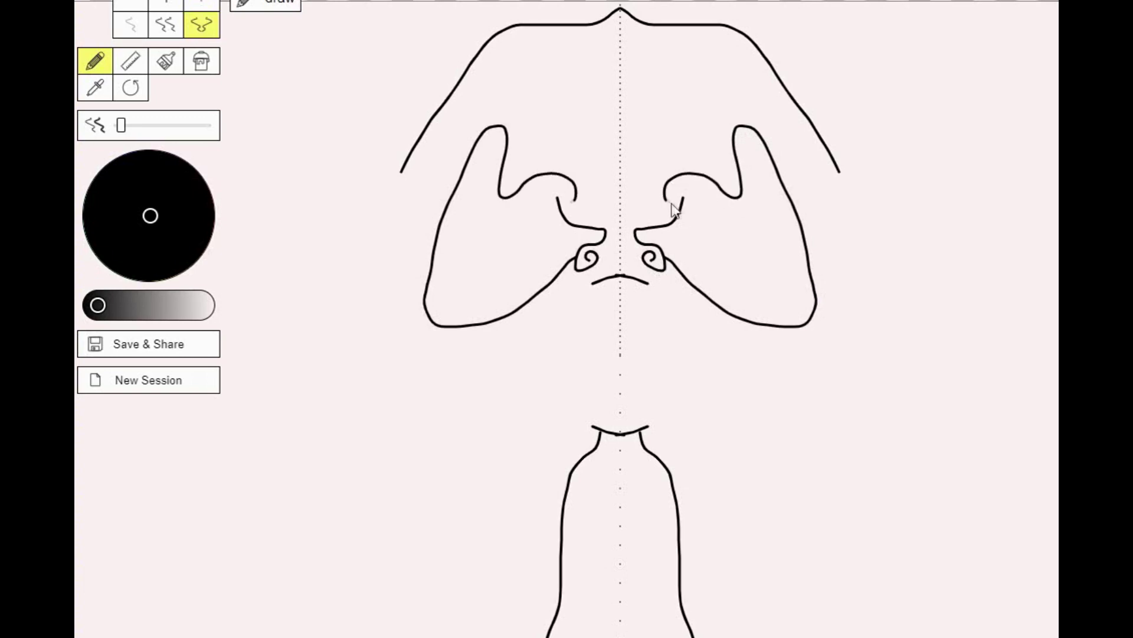
{"action": "left_click_drag", "start_coordinate": [666, 263], "coordinate": [823, 295]}
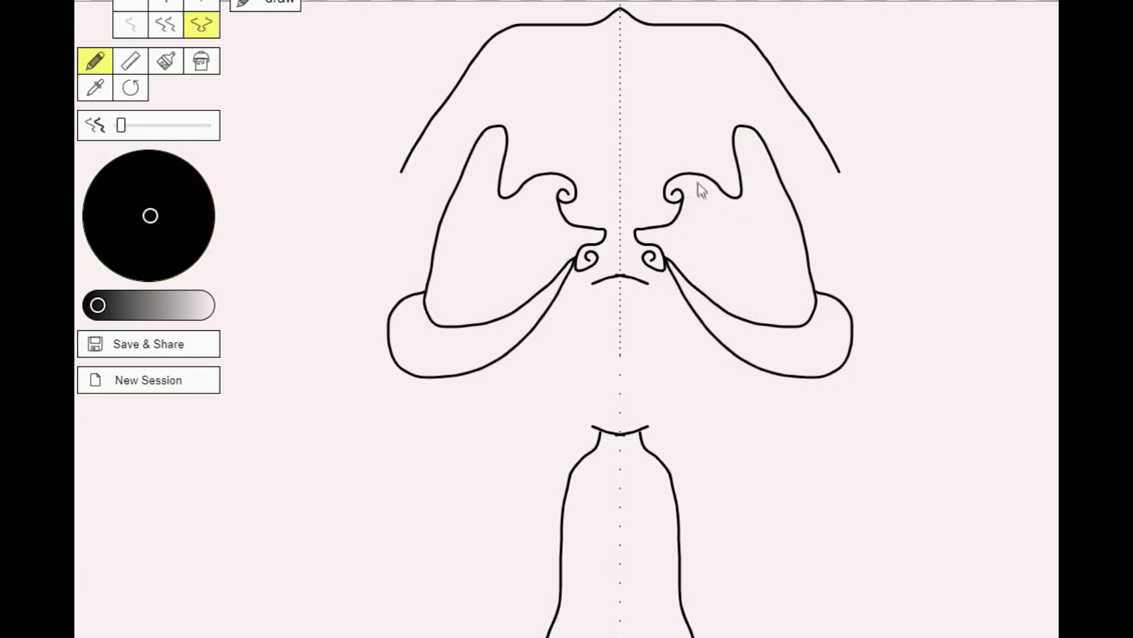
{"action": "left_click_drag", "start_coordinate": [699, 177], "coordinate": [696, 216]}
{"action": "left_click_drag", "start_coordinate": [687, 251], "coordinate": [727, 273]}
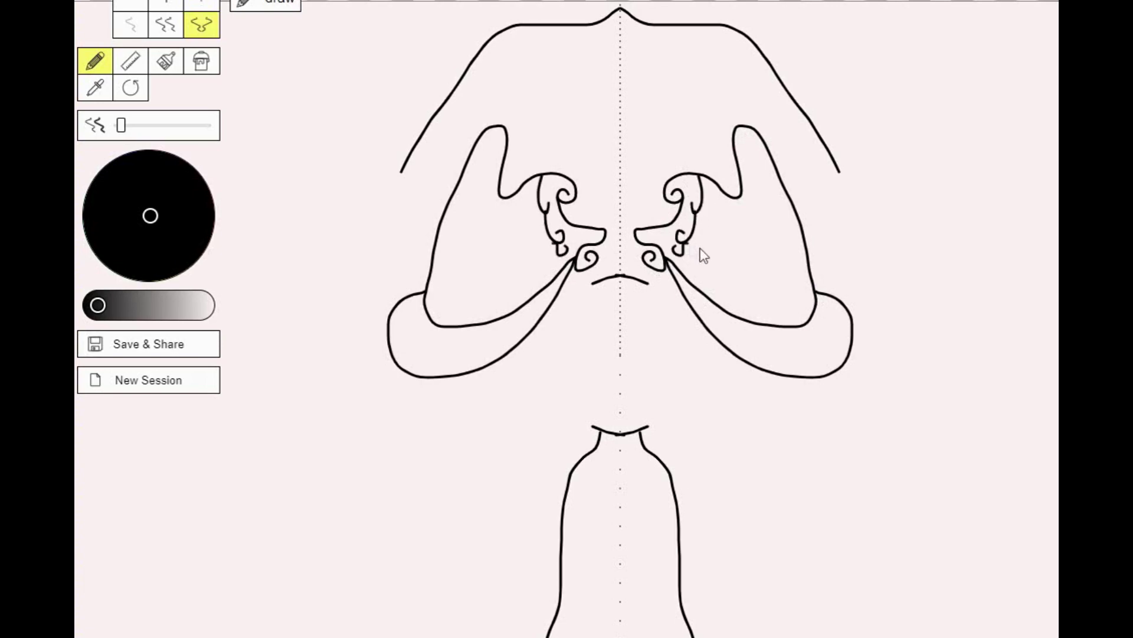
{"action": "left_click_drag", "start_coordinate": [728, 273], "coordinate": [767, 319]}
{"action": "key", "text": "ctrl+z"}
{"action": "mouse_move", "coordinate": [725, 272]}
{"action": "left_mouse_down"}
{"action": "mouse_move", "coordinate": [777, 292]}
{"action": "mouse_move", "coordinate": [784, 322]}
{"action": "mouse_move", "coordinate": [801, 286]}
{"action": "mouse_move", "coordinate": [817, 296]}
{"action": "left_mouse_up"}
Fill the lobes with arch strokes, edge spirals and tailed curls joined to the mouth curve
{"action": "mouse_move", "coordinate": [695, 203]}
{"action": "left_mouse_down"}
{"action": "mouse_move", "coordinate": [710, 223]}
{"action": "mouse_move", "coordinate": [755, 217]}
{"action": "mouse_move", "coordinate": [742, 234]}
{"action": "mouse_move", "coordinate": [775, 213]}
{"action": "mouse_move", "coordinate": [785, 233]}
{"action": "left_mouse_up"}
{"action": "left_click_drag", "start_coordinate": [779, 195], "coordinate": [797, 220]}
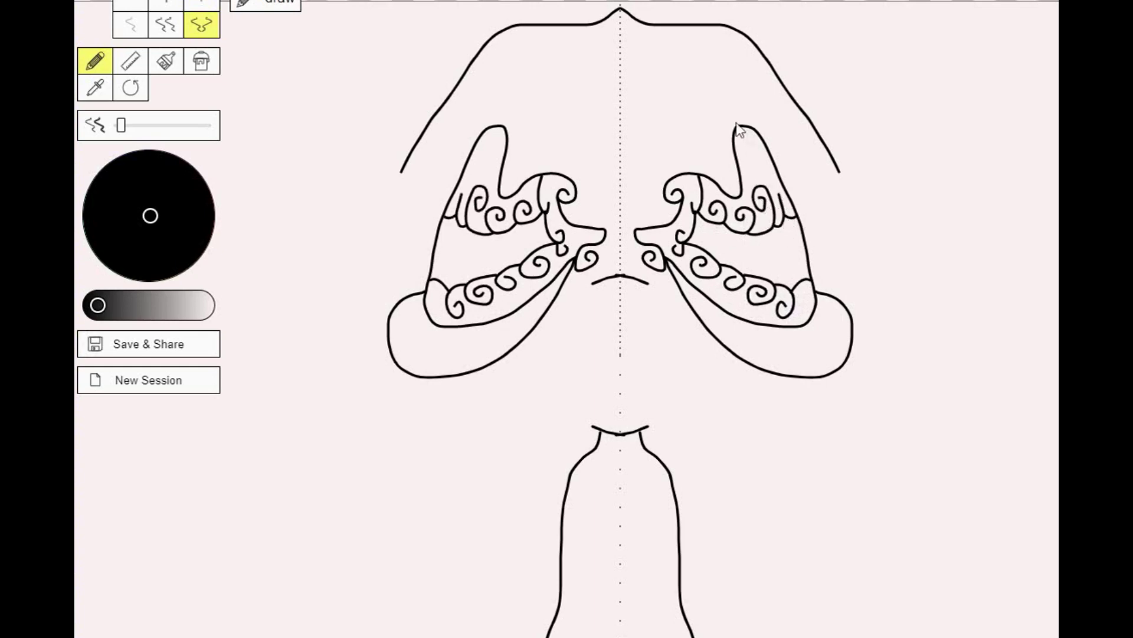
{"action": "left_click_drag", "start_coordinate": [745, 155], "coordinate": [753, 157]}
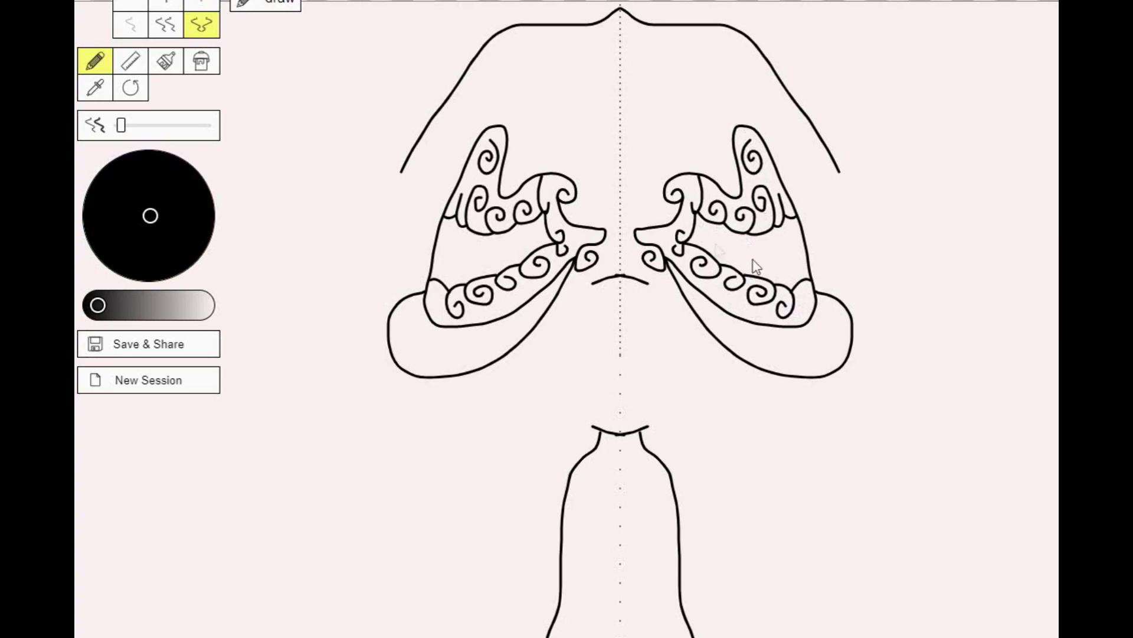
{"action": "left_click_drag", "start_coordinate": [788, 228], "coordinate": [796, 299]}
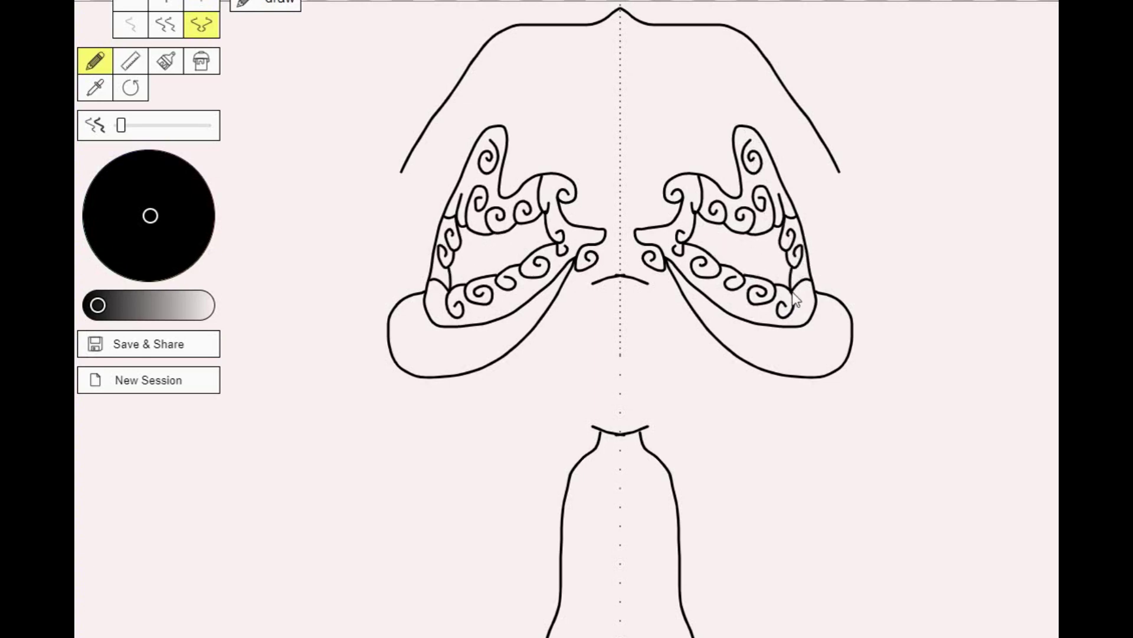
{"action": "mouse_move", "coordinate": [662, 269]}
{"action": "left_mouse_down"}
{"action": "mouse_move", "coordinate": [648, 286]}
{"action": "mouse_move", "coordinate": [643, 266]}
{"action": "mouse_move", "coordinate": [620, 270]}
{"action": "left_mouse_up"}
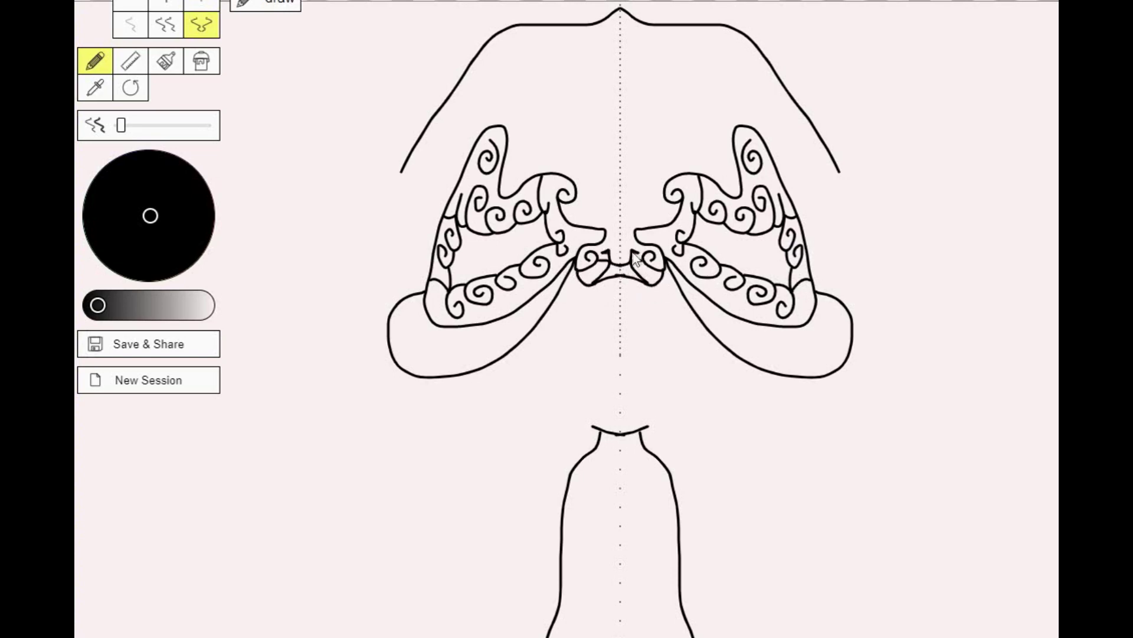
Draw the mirrored nose, vertical teeth lines, curled jaw outline and a diamond on the nose bridge
{"action": "mouse_move", "coordinate": [621, 276]}
{"action": "left_mouse_down"}
{"action": "mouse_move", "coordinate": [637, 307]}
{"action": "mouse_move", "coordinate": [667, 318]}
{"action": "mouse_move", "coordinate": [670, 278]}
{"action": "mouse_move", "coordinate": [664, 346]}
{"action": "mouse_move", "coordinate": [633, 341]}
{"action": "mouse_move", "coordinate": [629, 390]}
{"action": "mouse_move", "coordinate": [619, 369]}
{"action": "mouse_move", "coordinate": [647, 391]}
{"action": "left_mouse_up"}
{"action": "mouse_move", "coordinate": [669, 348]}
{"action": "left_mouse_down"}
{"action": "mouse_move", "coordinate": [660, 394]}
{"action": "mouse_move", "coordinate": [669, 383]}
{"action": "left_mouse_up"}
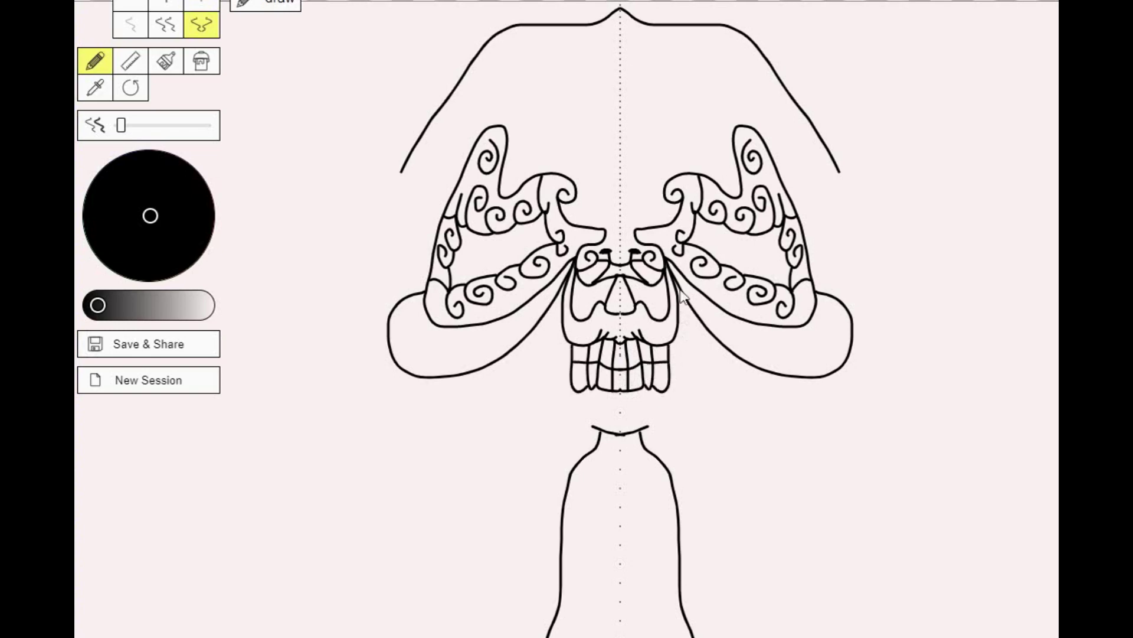
{"action": "mouse_move", "coordinate": [678, 286]}
{"action": "left_mouse_down"}
{"action": "mouse_move", "coordinate": [627, 415]}
{"action": "mouse_move", "coordinate": [671, 448]}
{"action": "mouse_move", "coordinate": [694, 449]}
{"action": "mouse_move", "coordinate": [706, 398]}
{"action": "mouse_move", "coordinate": [725, 383]}
{"action": "mouse_move", "coordinate": [702, 345]}
{"action": "mouse_move", "coordinate": [709, 335]}
{"action": "left_mouse_up"}
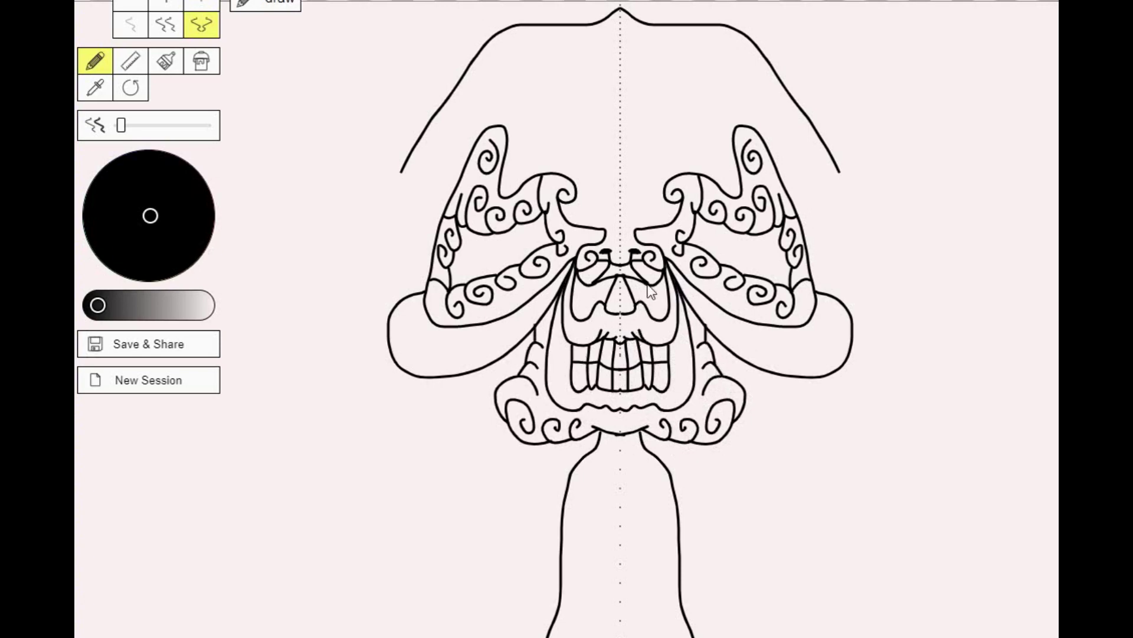
{"action": "left_click_drag", "start_coordinate": [623, 221], "coordinate": [618, 253]}
Add curly strokes above the nose, arched strokes over the central spikes and brow lines
{"action": "mouse_move", "coordinate": [636, 197]}
{"action": "left_mouse_down"}
{"action": "mouse_move", "coordinate": [660, 211]}
{"action": "mouse_move", "coordinate": [690, 180]}
{"action": "mouse_move", "coordinate": [652, 171]}
{"action": "mouse_move", "coordinate": [683, 167]}
{"action": "mouse_move", "coordinate": [686, 178]}
{"action": "left_mouse_up"}
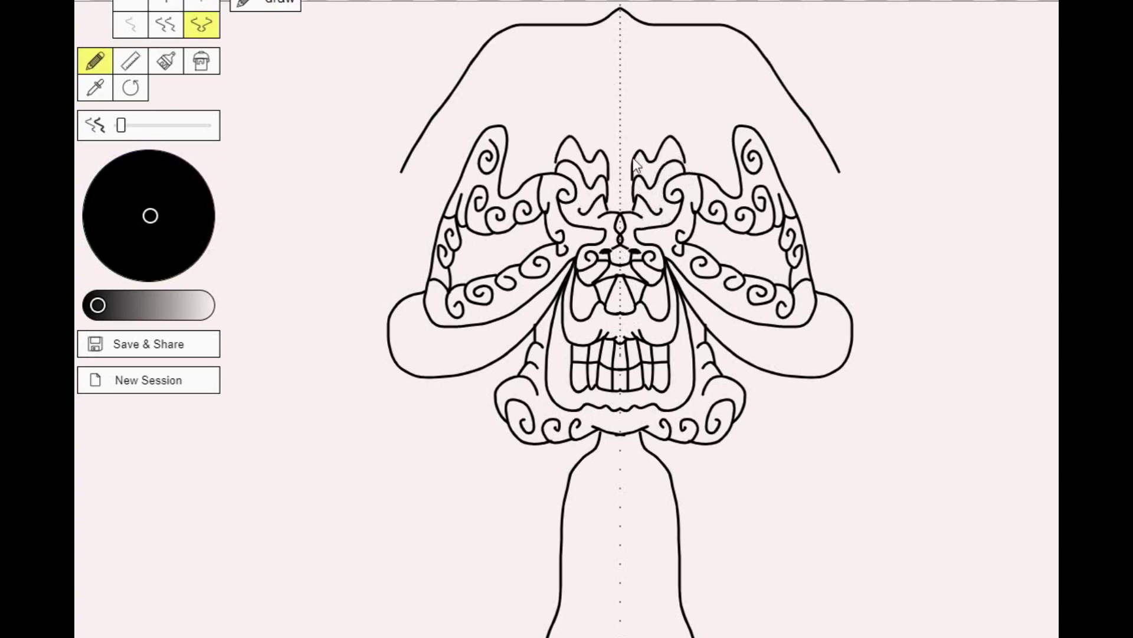
{"action": "left_click_drag", "start_coordinate": [649, 125], "coordinate": [687, 139]}
{"action": "mouse_move", "coordinate": [635, 89]}
{"action": "left_mouse_down"}
{"action": "mouse_move", "coordinate": [643, 69]}
{"action": "mouse_move", "coordinate": [657, 84]}
{"action": "mouse_move", "coordinate": [749, 101]}
{"action": "mouse_move", "coordinate": [728, 111]}
{"action": "mouse_move", "coordinate": [748, 106]}
{"action": "mouse_move", "coordinate": [791, 137]}
{"action": "mouse_move", "coordinate": [716, 91]}
{"action": "mouse_move", "coordinate": [684, 96]}
{"action": "left_mouse_up"}
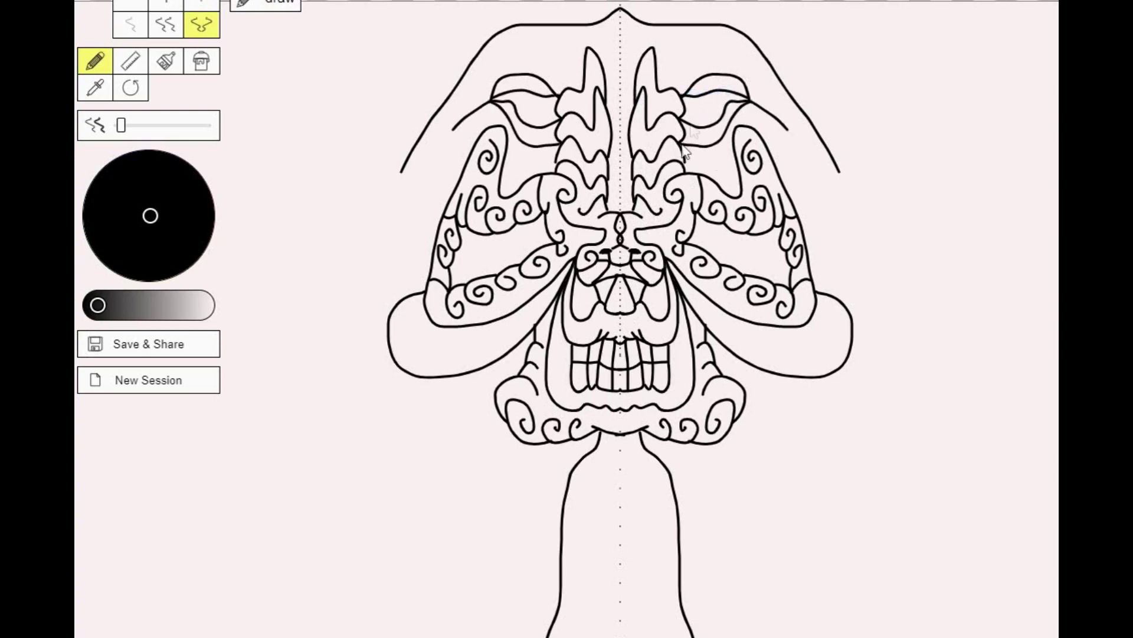
{"action": "mouse_move", "coordinate": [738, 100]}
{"action": "left_mouse_down"}
{"action": "mouse_move", "coordinate": [694, 103]}
{"action": "mouse_move", "coordinate": [664, 68]}
{"action": "mouse_move", "coordinate": [747, 56]}
{"action": "mouse_move", "coordinate": [779, 106]}
{"action": "mouse_move", "coordinate": [770, 148]}
{"action": "left_mouse_up"}
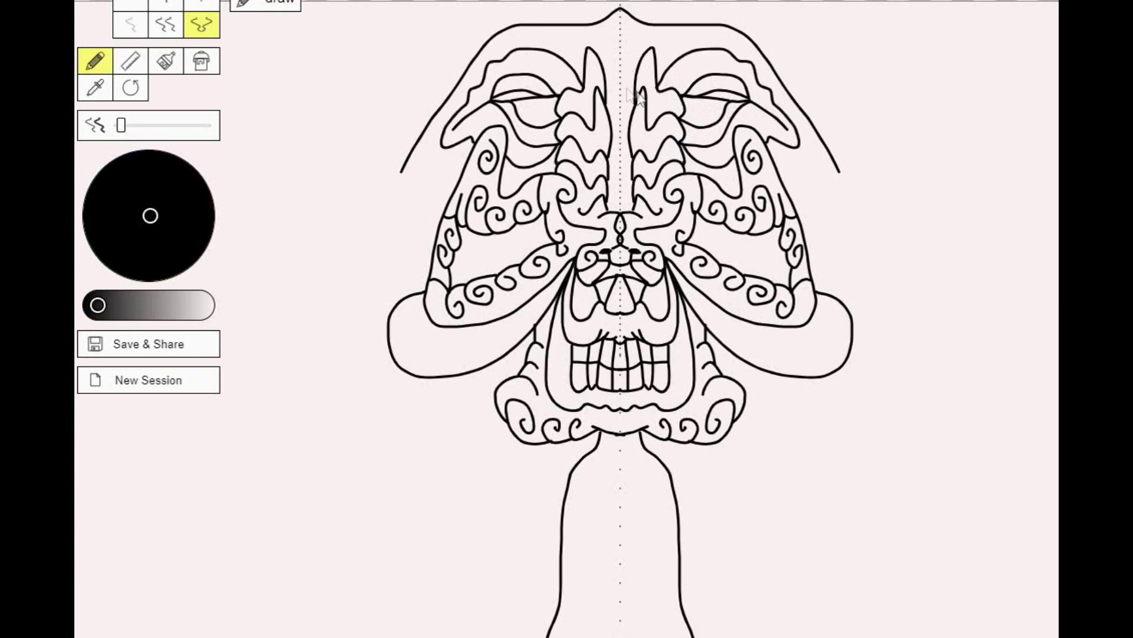
Draw a wavy line to the top notch, linked centre ovals, a pair of eyes and curled ears
{"action": "mouse_move", "coordinate": [625, 73]}
{"action": "left_mouse_down"}
{"action": "mouse_move", "coordinate": [641, 31]}
{"action": "mouse_move", "coordinate": [614, 36]}
{"action": "left_mouse_up"}
{"action": "left_click_drag", "start_coordinate": [611, 104], "coordinate": [628, 210]}
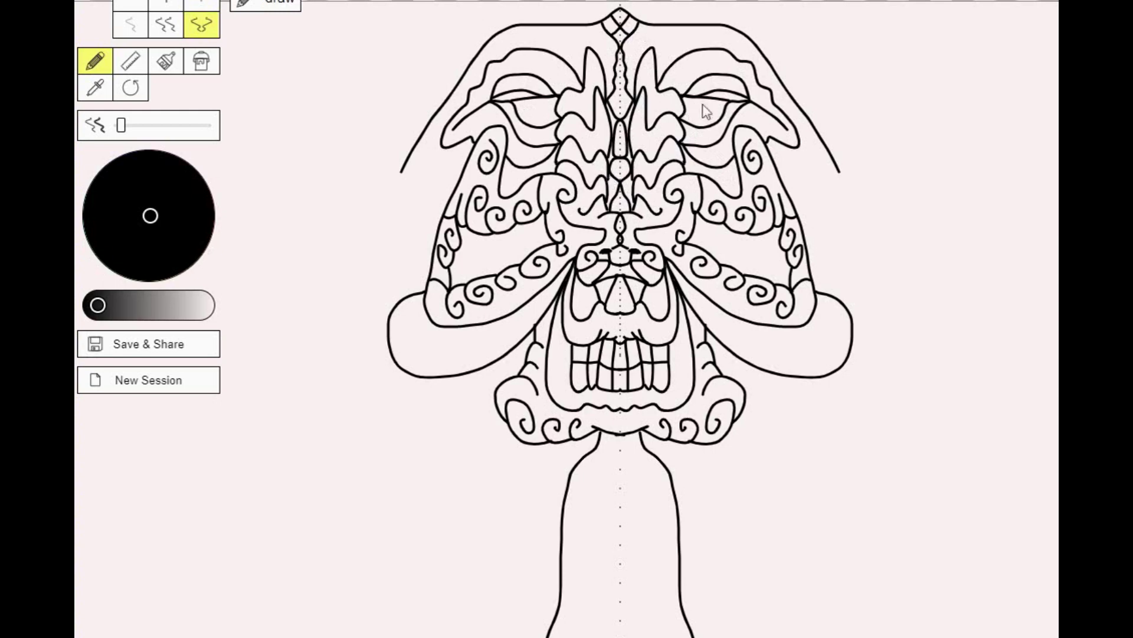
{"action": "left_click_drag", "start_coordinate": [706, 102], "coordinate": [698, 105]}
{"action": "mouse_move", "coordinate": [854, 331]}
{"action": "left_mouse_down"}
{"action": "mouse_move", "coordinate": [860, 449]}
{"action": "mouse_move", "coordinate": [859, 399]}
{"action": "left_mouse_up"}
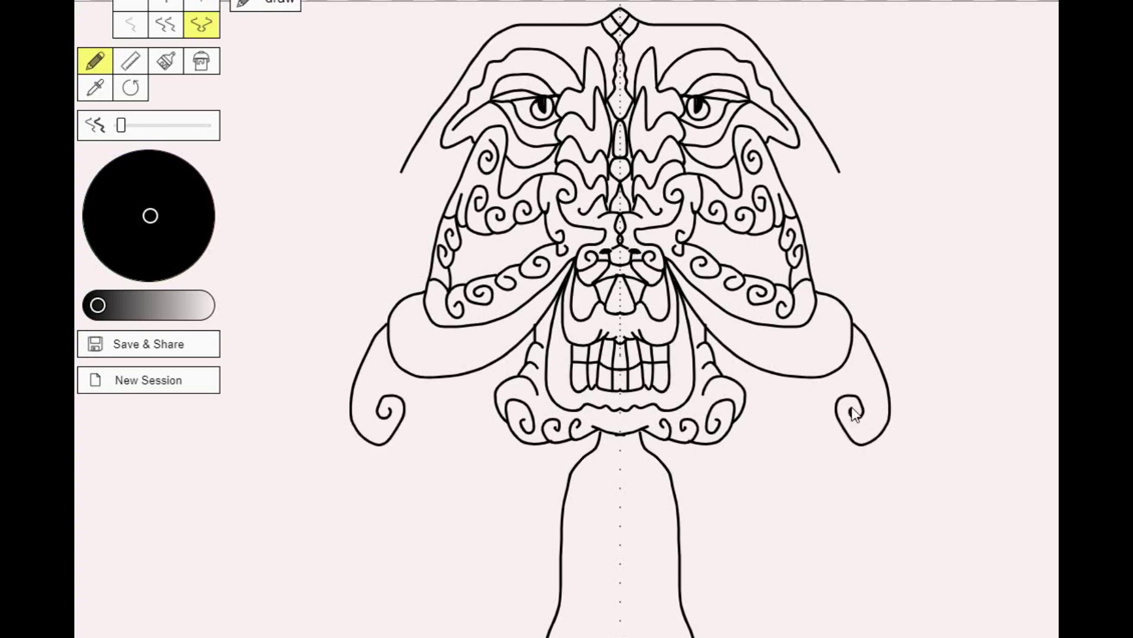
Draw long tusk-like tendrils with hooks and curls down both sides
{"action": "mouse_move", "coordinate": [840, 450]}
{"action": "left_mouse_down"}
{"action": "mouse_move", "coordinate": [840, 561]}
{"action": "mouse_move", "coordinate": [808, 419]}
{"action": "mouse_move", "coordinate": [826, 394]}
{"action": "left_mouse_up"}
{"action": "mouse_move", "coordinate": [856, 371]}
{"action": "left_mouse_down"}
{"action": "mouse_move", "coordinate": [861, 401]}
{"action": "mouse_move", "coordinate": [876, 391]}
{"action": "left_mouse_up"}
{"action": "mouse_move", "coordinate": [802, 489]}
{"action": "left_mouse_down"}
{"action": "mouse_move", "coordinate": [791, 564]}
{"action": "mouse_move", "coordinate": [774, 425]}
{"action": "mouse_move", "coordinate": [794, 393]}
{"action": "mouse_move", "coordinate": [810, 390]}
{"action": "left_mouse_up"}
{"action": "mouse_move", "coordinate": [770, 429]}
{"action": "left_mouse_down"}
{"action": "mouse_move", "coordinate": [765, 381]}
{"action": "mouse_move", "coordinate": [754, 451]}
{"action": "mouse_move", "coordinate": [746, 463]}
{"action": "mouse_move", "coordinate": [724, 450]}
{"action": "mouse_move", "coordinate": [734, 498]}
{"action": "mouse_move", "coordinate": [746, 463]}
{"action": "mouse_move", "coordinate": [733, 531]}
{"action": "mouse_move", "coordinate": [735, 499]}
{"action": "mouse_move", "coordinate": [718, 546]}
{"action": "mouse_move", "coordinate": [724, 600]}
{"action": "mouse_move", "coordinate": [743, 609]}
{"action": "mouse_move", "coordinate": [747, 517]}
{"action": "mouse_move", "coordinate": [770, 637]}
{"action": "mouse_move", "coordinate": [723, 578]}
{"action": "mouse_move", "coordinate": [732, 598]}
{"action": "mouse_move", "coordinate": [741, 591]}
{"action": "mouse_move", "coordinate": [708, 520]}
{"action": "mouse_move", "coordinate": [730, 479]}
{"action": "mouse_move", "coordinate": [716, 454]}
{"action": "mouse_move", "coordinate": [637, 463]}
{"action": "mouse_move", "coordinate": [662, 506]}
{"action": "mouse_move", "coordinate": [663, 568]}
{"action": "left_mouse_up"}
Draw flame shapes below the chin and strokes along the centre axis
{"action": "mouse_move", "coordinate": [668, 506]}
{"action": "left_mouse_down"}
{"action": "mouse_move", "coordinate": [663, 582]}
{"action": "mouse_move", "coordinate": [638, 562]}
{"action": "mouse_move", "coordinate": [643, 614]}
{"action": "mouse_move", "coordinate": [679, 637]}
{"action": "left_mouse_up"}
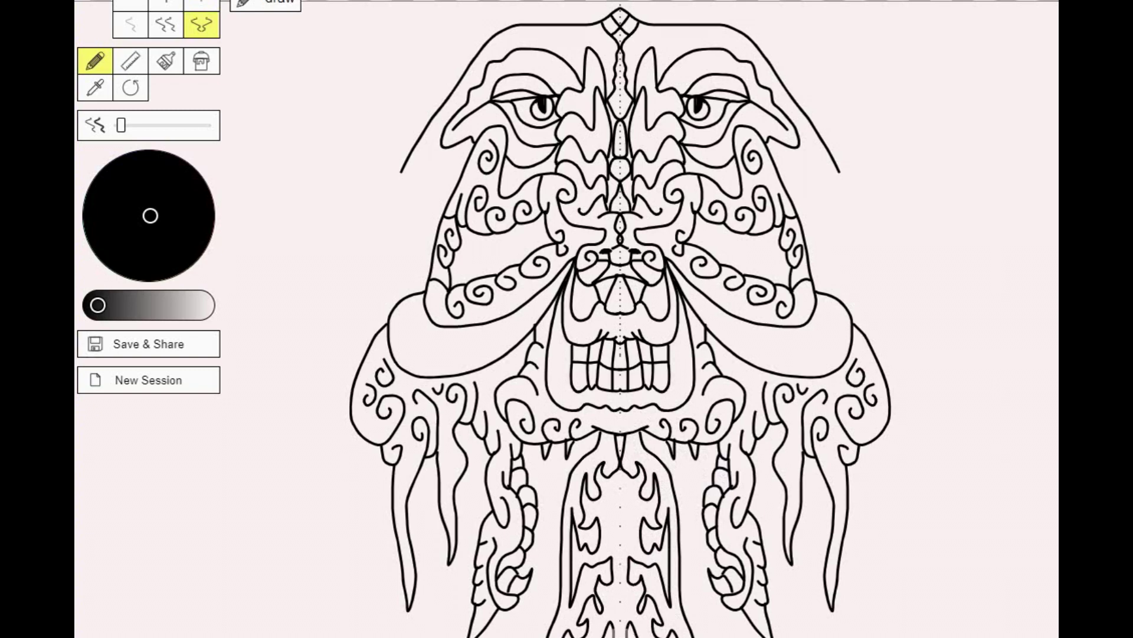
{"action": "left_click_drag", "start_coordinate": [617, 484], "coordinate": [620, 495]}
{"action": "left_click_drag", "start_coordinate": [619, 552], "coordinate": [631, 629]}
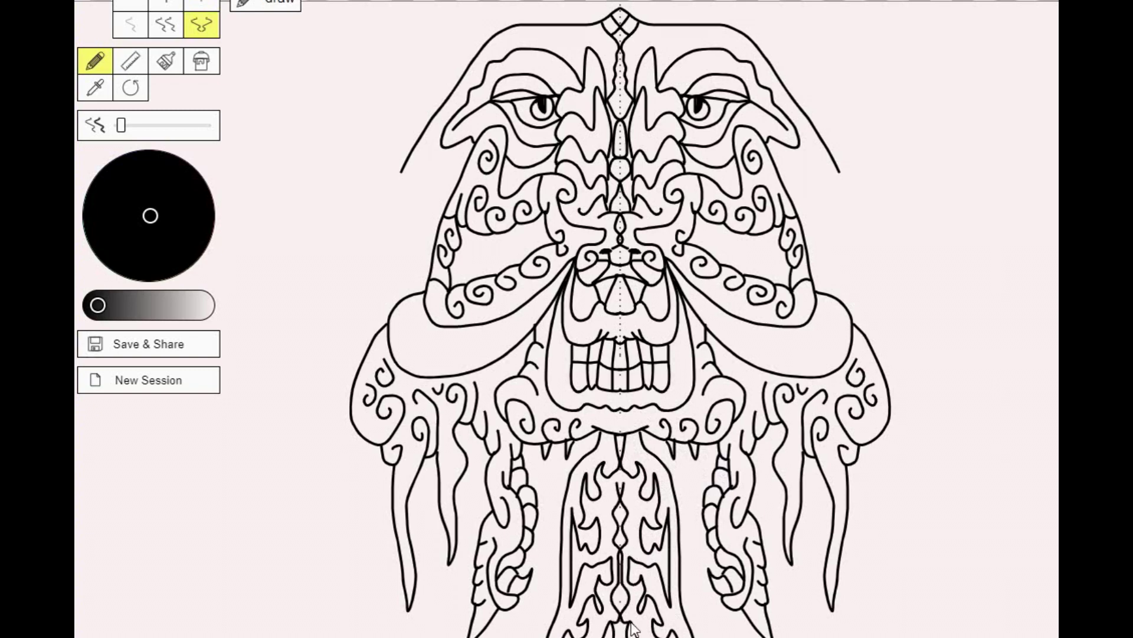
{"action": "mouse_move", "coordinate": [624, 484]}
{"action": "left_mouse_down"}
{"action": "mouse_move", "coordinate": [636, 486]}
{"action": "mouse_move", "coordinate": [624, 490]}
{"action": "mouse_move", "coordinate": [629, 546]}
{"action": "left_mouse_up"}
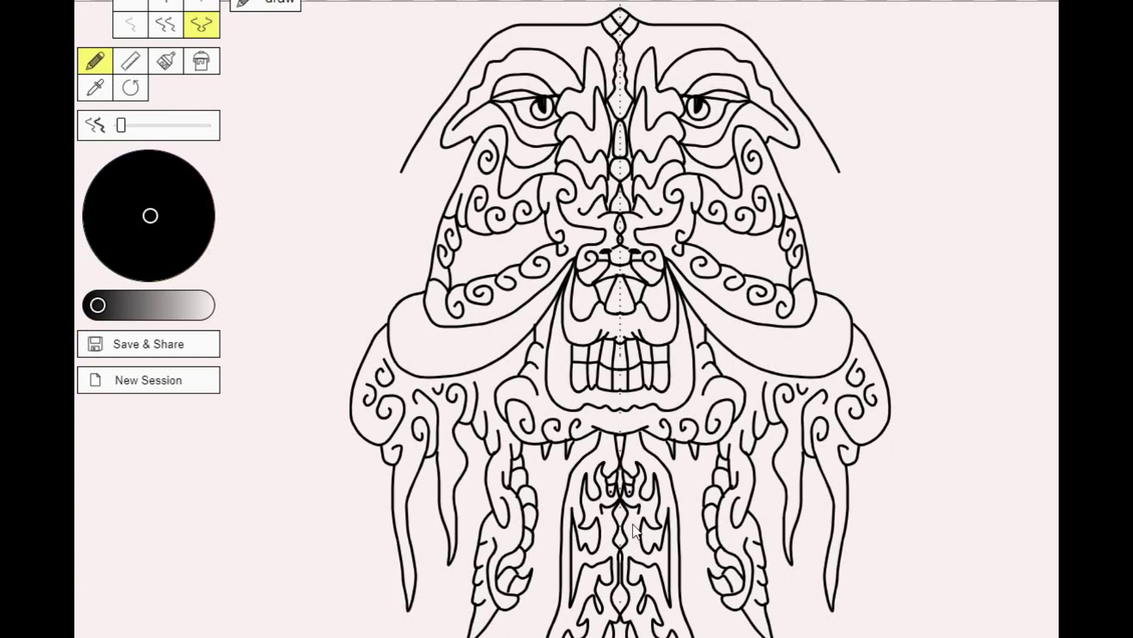
Add a V below the mouth, teeth and jaw details, lower spirals and cheek curls
{"action": "mouse_move", "coordinate": [615, 450]}
{"action": "left_mouse_down"}
{"action": "mouse_move", "coordinate": [619, 466]}
{"action": "mouse_move", "coordinate": [650, 431]}
{"action": "mouse_move", "coordinate": [616, 421]}
{"action": "left_mouse_up"}
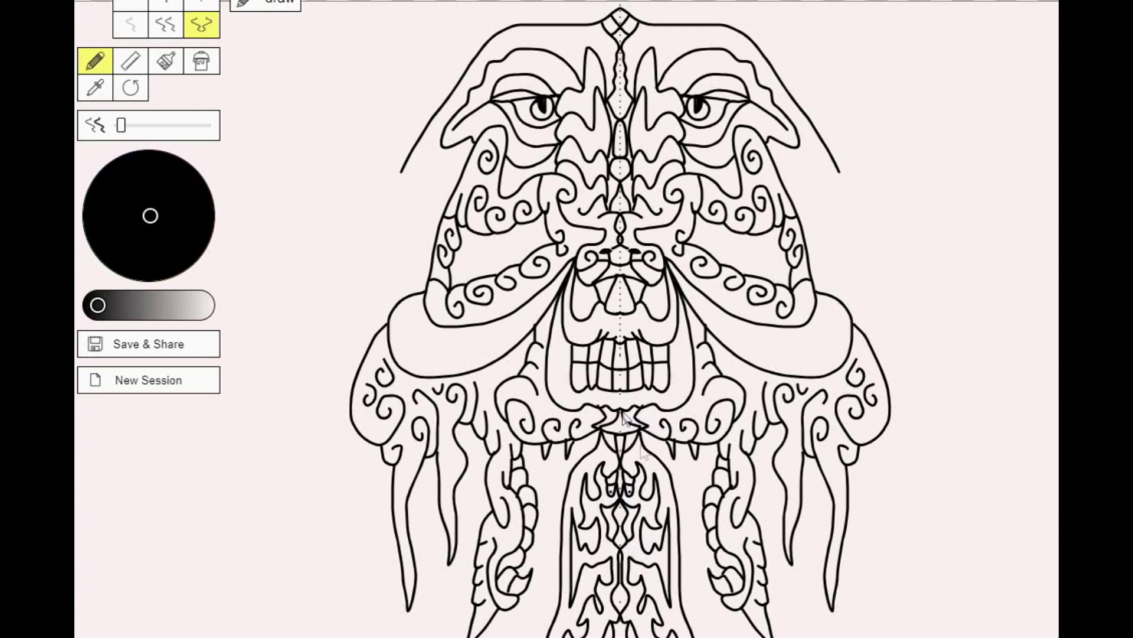
{"action": "left_click_drag", "start_coordinate": [642, 412], "coordinate": [632, 403]}
{"action": "left_click_drag", "start_coordinate": [673, 374], "coordinate": [689, 400]}
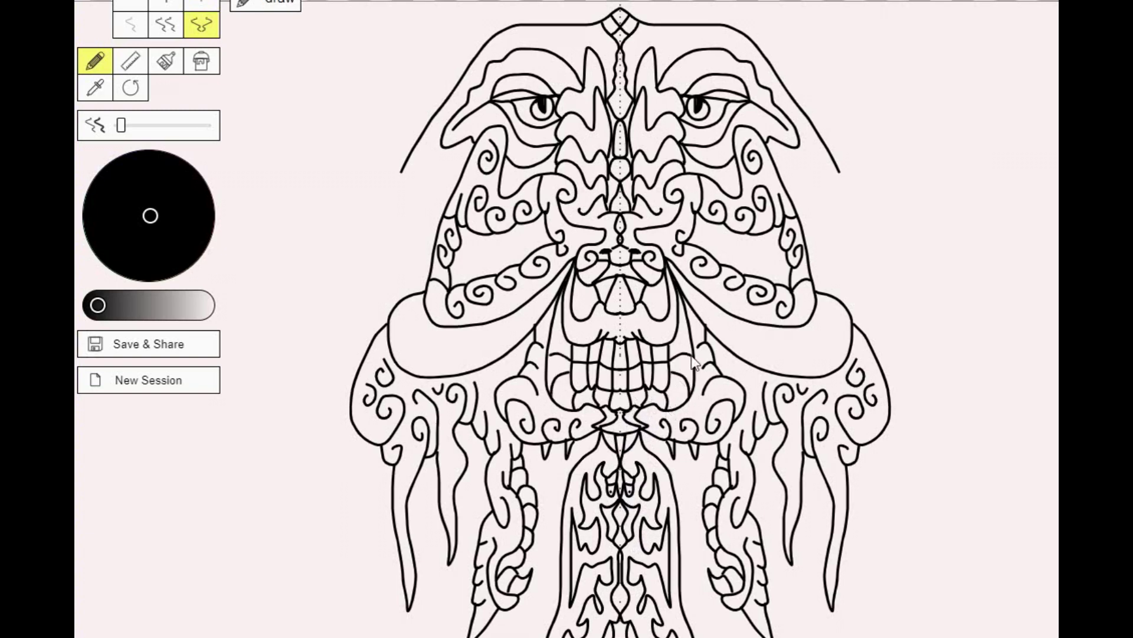
{"action": "mouse_move", "coordinate": [750, 386]}
{"action": "left_mouse_down"}
{"action": "mouse_move", "coordinate": [757, 406]}
{"action": "mouse_move", "coordinate": [729, 355]}
{"action": "left_mouse_up"}
{"action": "left_click_drag", "start_coordinate": [804, 451], "coordinate": [790, 464]}
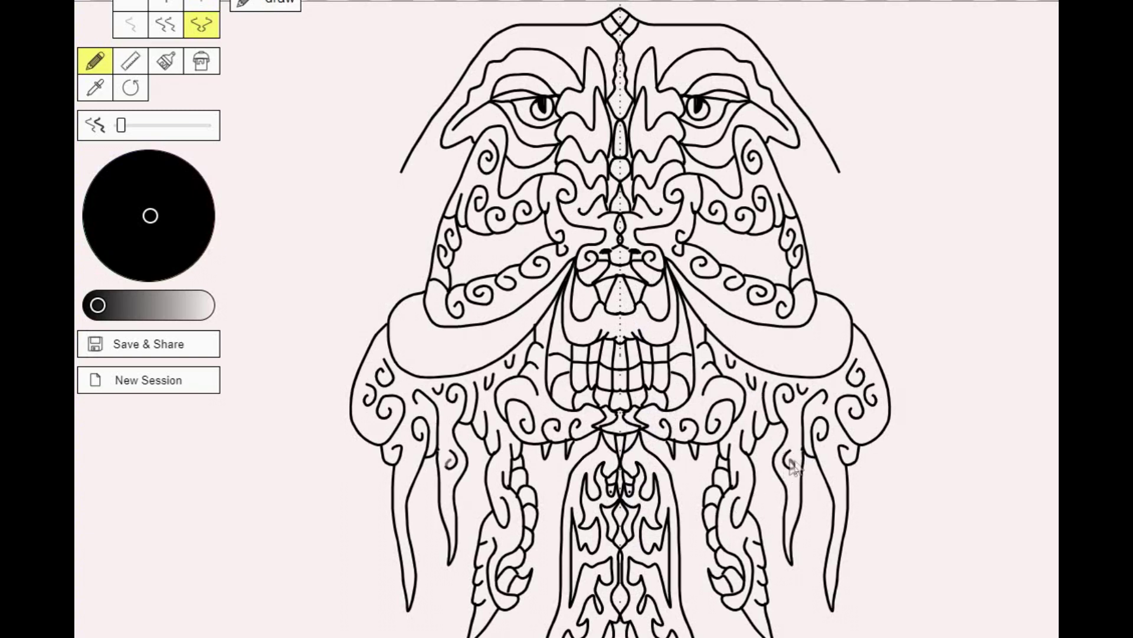
{"action": "left_click_drag", "start_coordinate": [696, 233], "coordinate": [794, 277]}
{"action": "left_click_drag", "start_coordinate": [511, 260], "coordinate": [494, 255]}
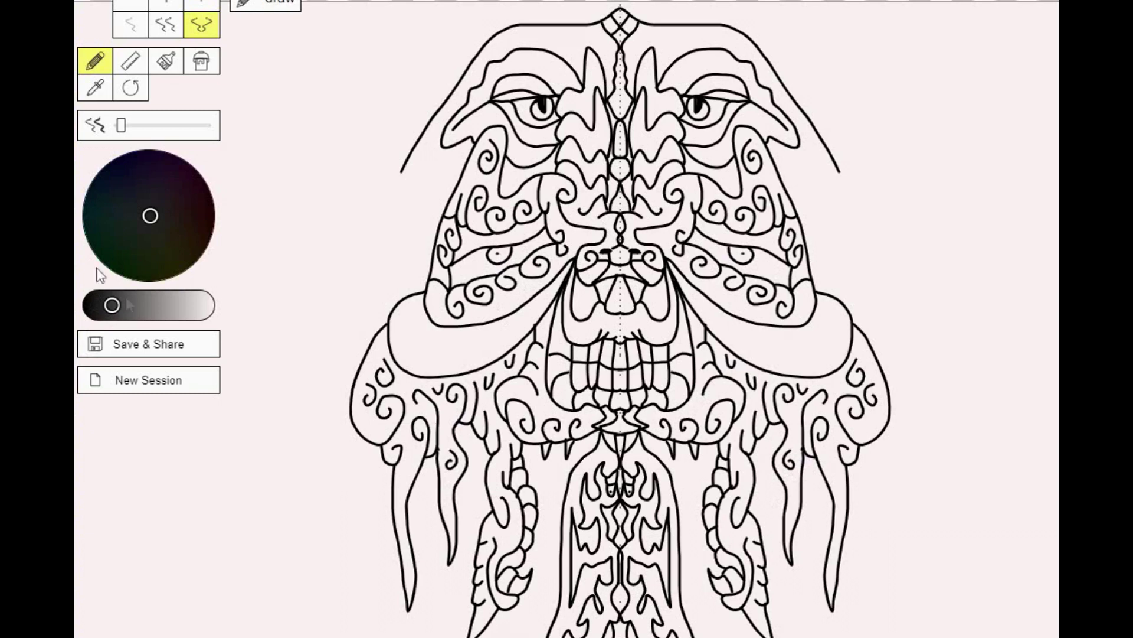
Dot solid pupils into the cheek curls at thickness 11, then draw thin side outlines and spiral hooks
{"action": "key", "text": "bracketright"}
{"action": "left_click_drag", "start_coordinate": [497, 257], "coordinate": [504, 260]}
{"action": "key", "text": "bracketleft"}
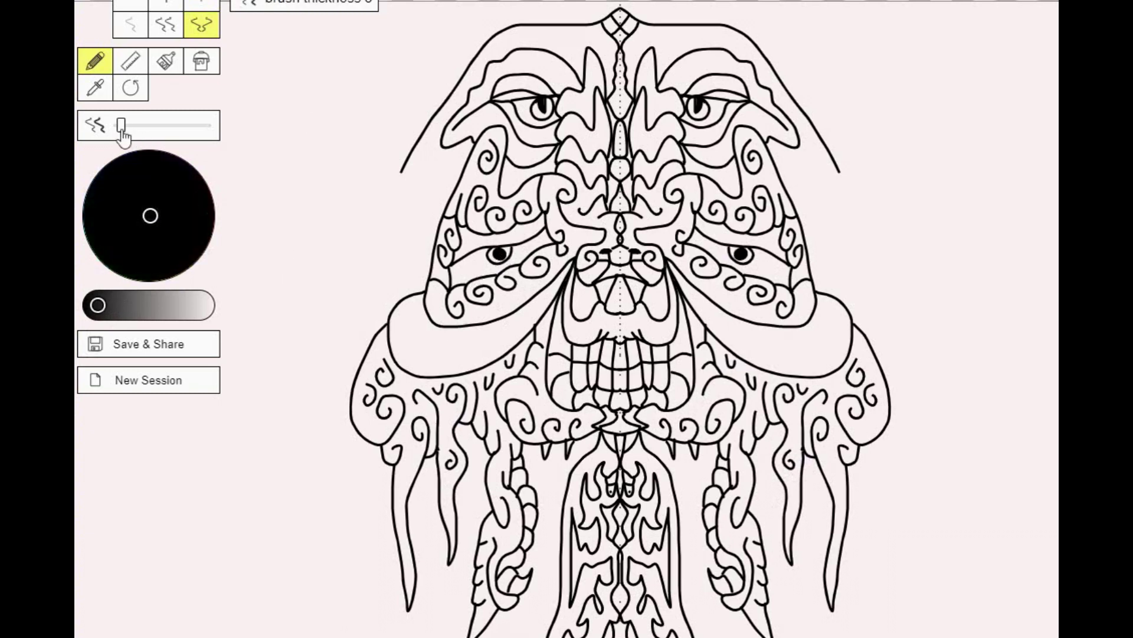
{"action": "left_click_drag", "start_coordinate": [409, 151], "coordinate": [348, 272]}
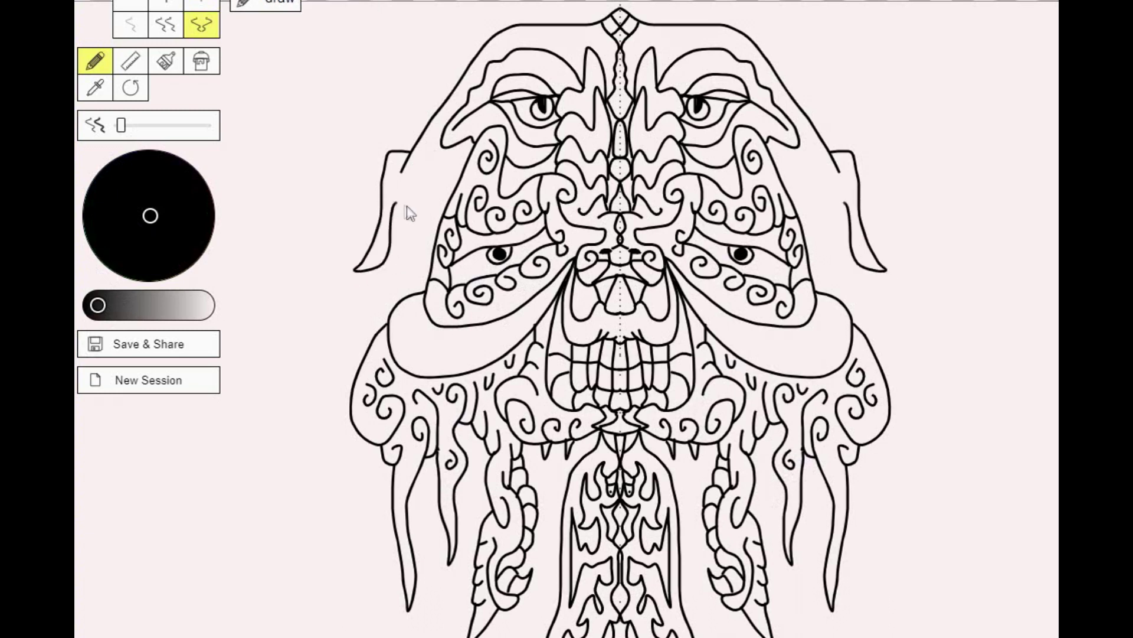
{"action": "mouse_move", "coordinate": [405, 196]}
{"action": "left_mouse_down"}
{"action": "mouse_move", "coordinate": [452, 149]}
{"action": "mouse_move", "coordinate": [401, 284]}
{"action": "mouse_move", "coordinate": [342, 349]}
{"action": "mouse_move", "coordinate": [380, 304]}
{"action": "mouse_move", "coordinate": [372, 341]}
{"action": "left_mouse_up"}
Add zigzag spikes along the head top, brow lines and a curve out from the brows
{"action": "left_click_drag", "start_coordinate": [664, 62], "coordinate": [742, 47]}
{"action": "mouse_move", "coordinate": [658, 26]}
{"action": "left_mouse_down"}
{"action": "mouse_move", "coordinate": [636, 65]}
{"action": "mouse_move", "coordinate": [727, 69]}
{"action": "left_mouse_up"}
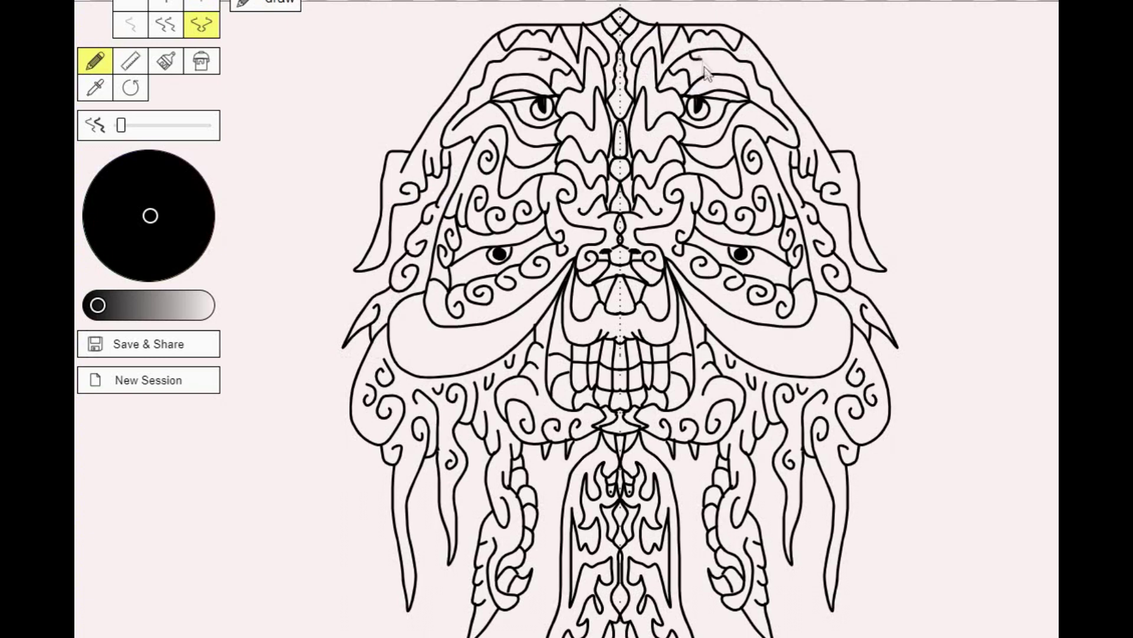
{"action": "left_click_drag", "start_coordinate": [741, 68], "coordinate": [775, 118]}
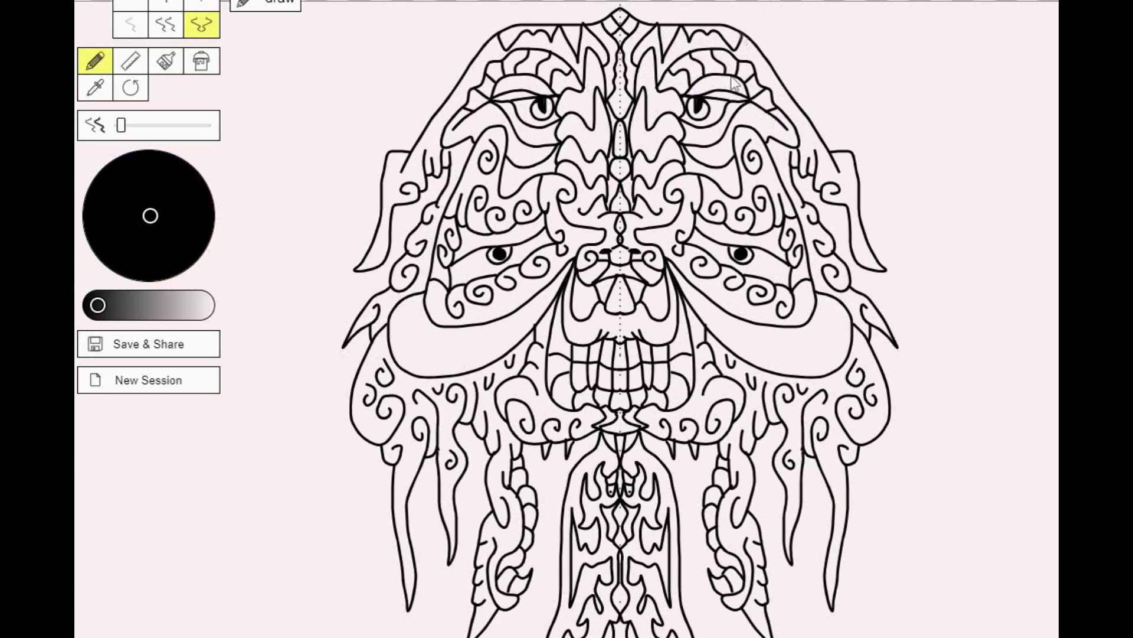
{"action": "mouse_move", "coordinate": [728, 25]}
{"action": "left_mouse_down"}
{"action": "mouse_move", "coordinate": [806, 52]}
{"action": "mouse_move", "coordinate": [848, 44]}
{"action": "mouse_move", "coordinate": [863, 66]}
{"action": "left_mouse_up"}
Draw scalloped curved horns and a band arching across the top of the head
{"action": "mouse_move", "coordinate": [927, 40]}
{"action": "left_mouse_down"}
{"action": "mouse_move", "coordinate": [916, 75]}
{"action": "mouse_move", "coordinate": [835, 83]}
{"action": "mouse_move", "coordinate": [815, 102]}
{"action": "mouse_move", "coordinate": [832, 113]}
{"action": "left_mouse_up"}
{"action": "left_click_drag", "start_coordinate": [433, 96], "coordinate": [478, 57]}
{"action": "mouse_move", "coordinate": [511, 17]}
{"action": "left_mouse_down"}
{"action": "mouse_move", "coordinate": [695, 9]}
{"action": "mouse_move", "coordinate": [755, 38]}
{"action": "left_mouse_up"}
{"action": "left_click_drag", "start_coordinate": [674, 17], "coordinate": [694, 19]}
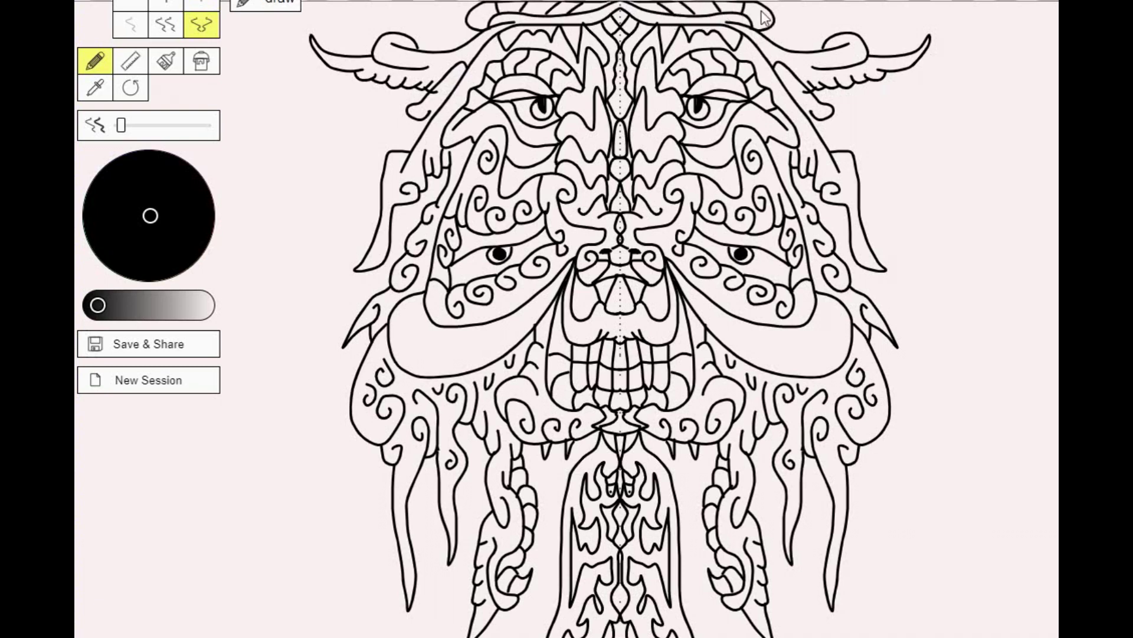
Add a stroke near the horns and three spikes beside the head
{"action": "left_click_drag", "start_coordinate": [803, 101], "coordinate": [775, 72]}
{"action": "left_click_drag", "start_coordinate": [404, 124], "coordinate": [389, 137]}
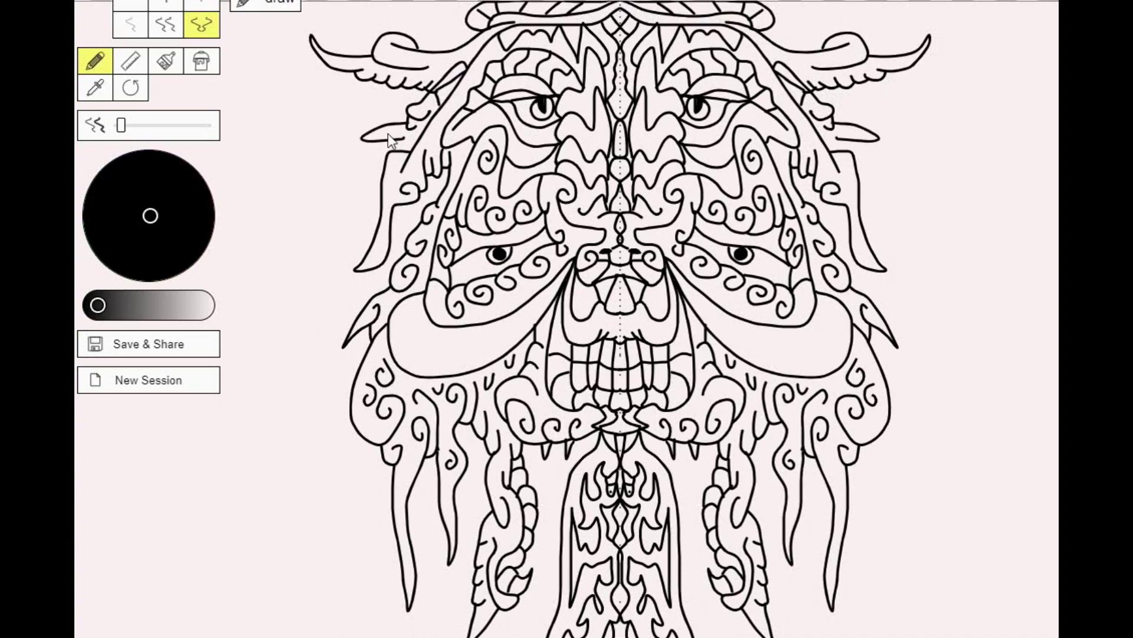
{"action": "left_click_drag", "start_coordinate": [324, 267], "coordinate": [366, 184]}
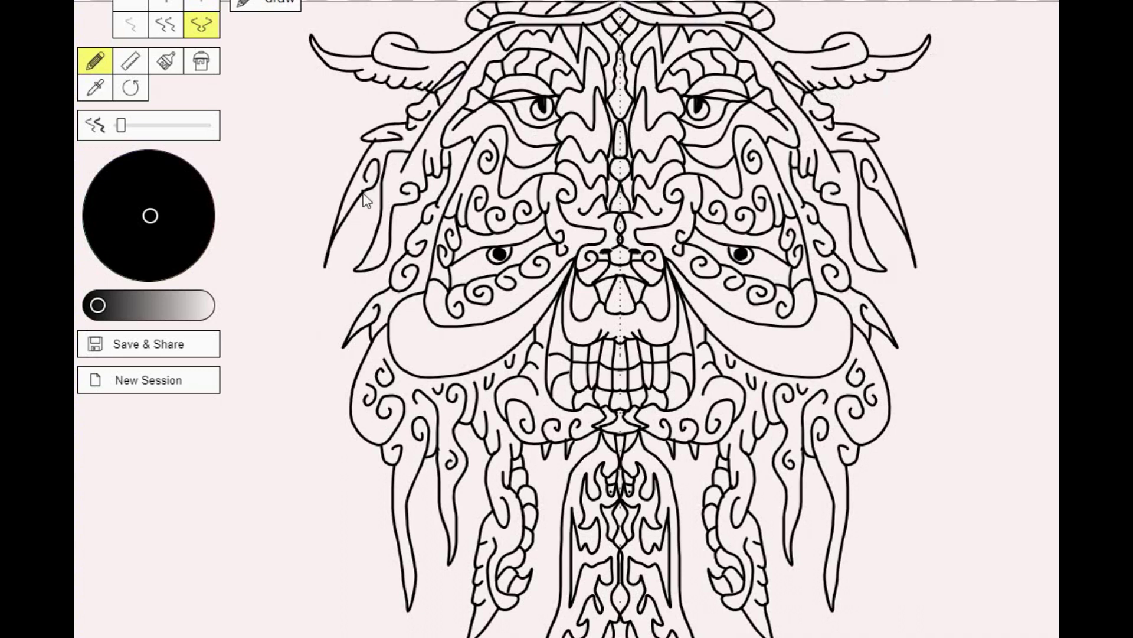
{"action": "left_click_drag", "start_coordinate": [352, 238], "coordinate": [383, 201]}
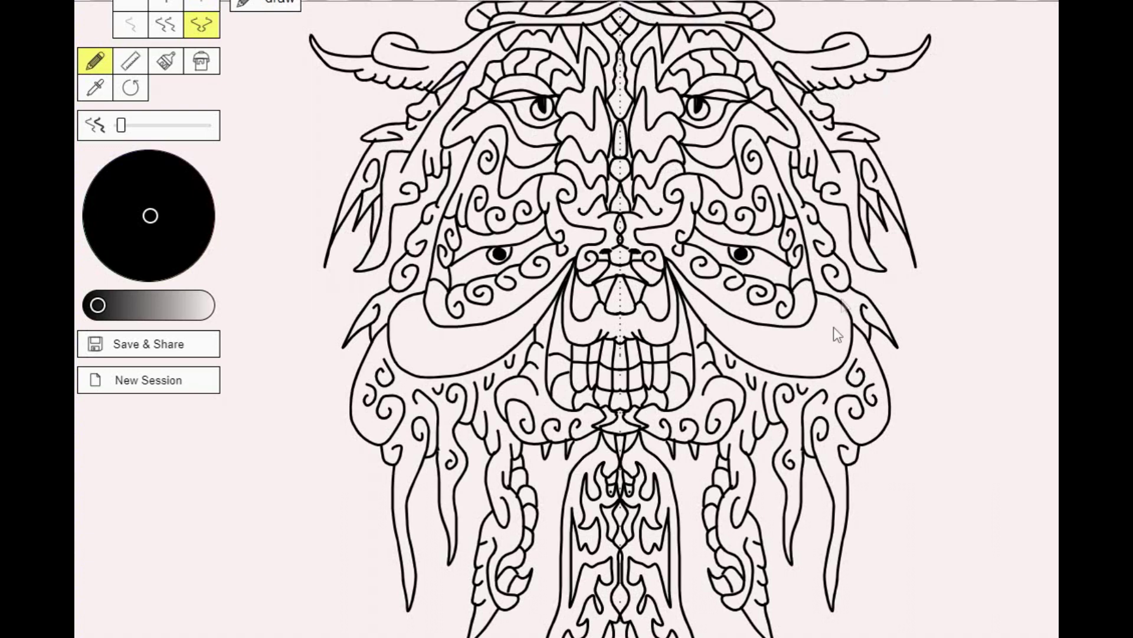
Add curved strokes on the lower sides and cheeks, undoing a faint lightened stroke and restoring black
{"action": "left_click_drag", "start_coordinate": [838, 308], "coordinate": [844, 365]}
{"action": "left_click_drag", "start_coordinate": [805, 330], "coordinate": [822, 374]}
{"action": "left_click_drag", "start_coordinate": [766, 329], "coordinate": [775, 383]}
{"action": "left_click_drag", "start_coordinate": [735, 337], "coordinate": [686, 305]}
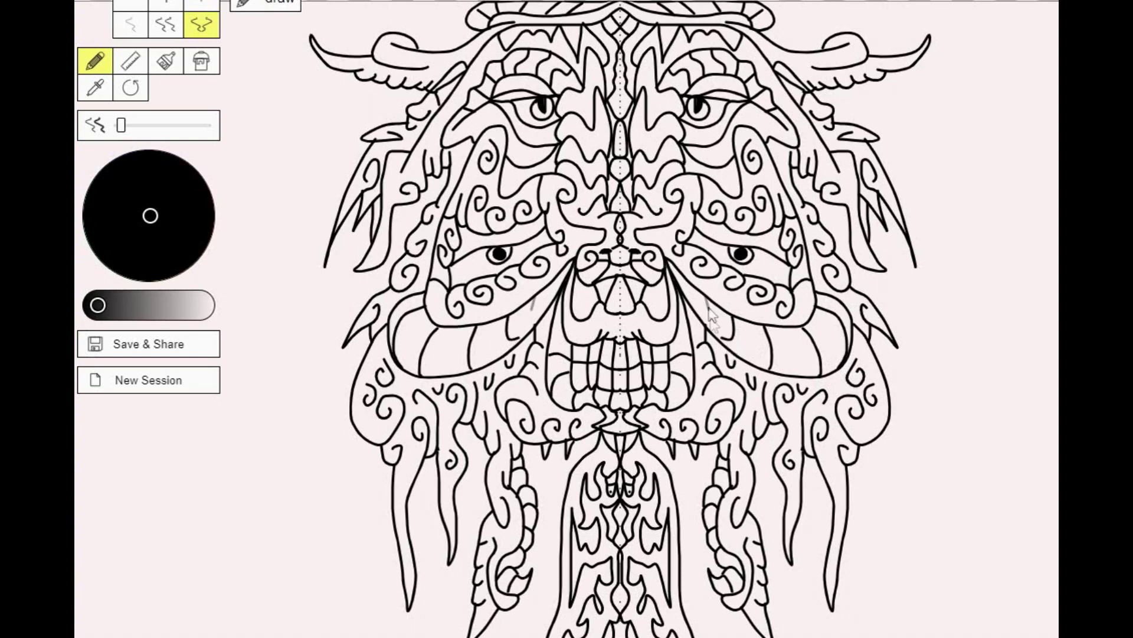
{"action": "left_click", "coordinate": [199, 304]}
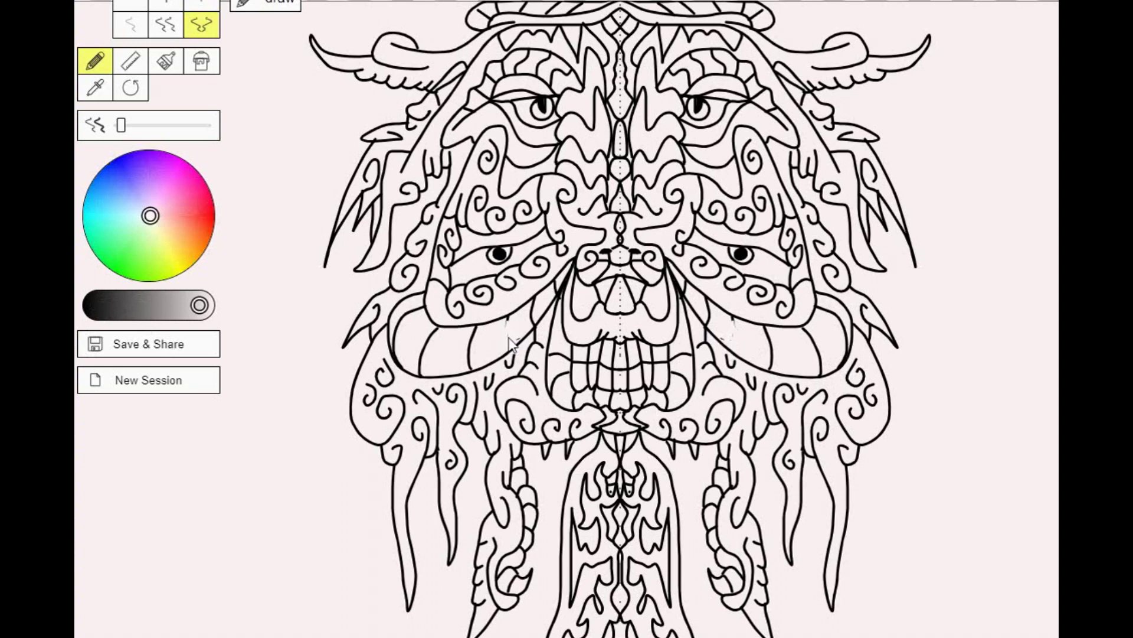
{"action": "left_click_drag", "start_coordinate": [189, 306], "coordinate": [98, 305]}
{"action": "key", "text": "ctrl+z"}
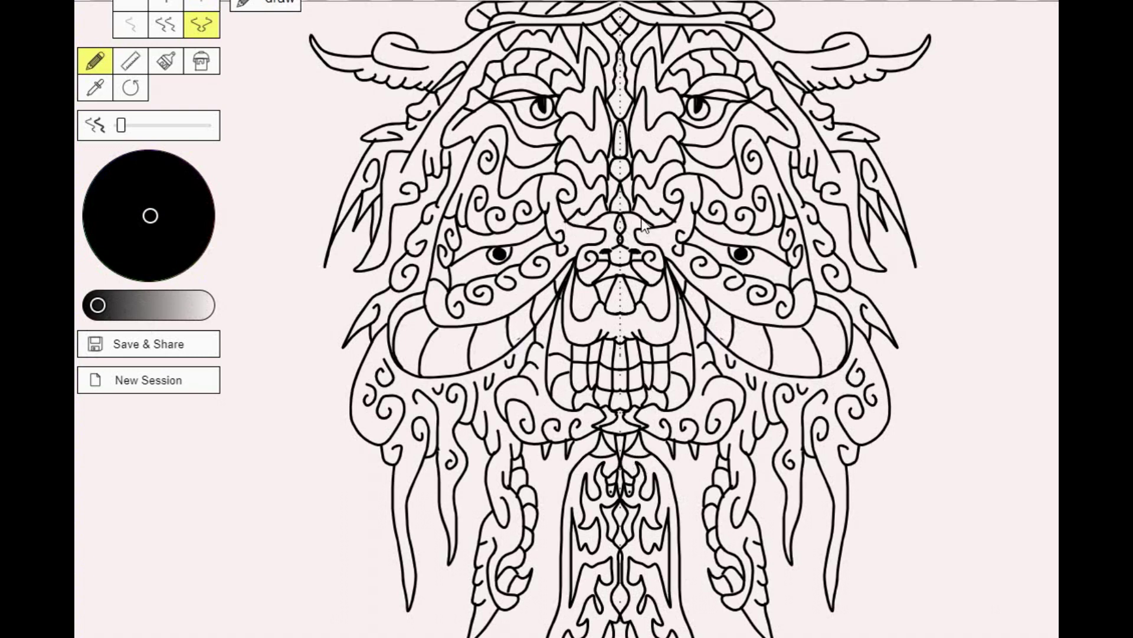
Add a forehead stroke and a spike on each horn, then save the face with Save & Share
{"action": "left_click_drag", "start_coordinate": [582, 93], "coordinate": [588, 113]}
{"action": "left_click_drag", "start_coordinate": [868, 53], "coordinate": [879, 59]}
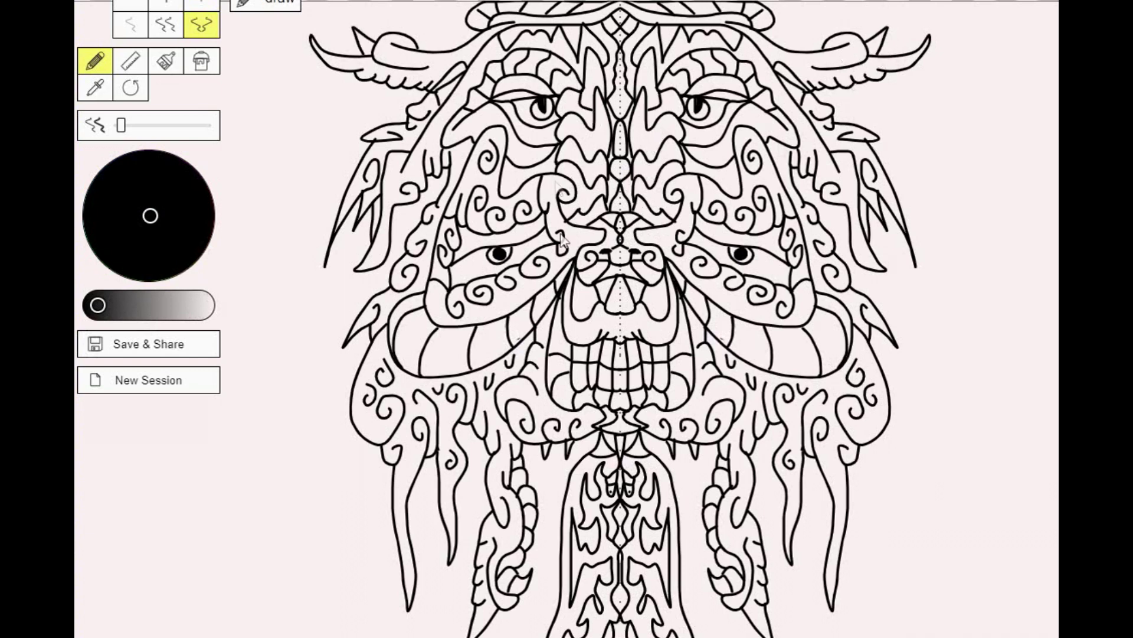
{"action": "left_click", "coordinate": [226, 334]}
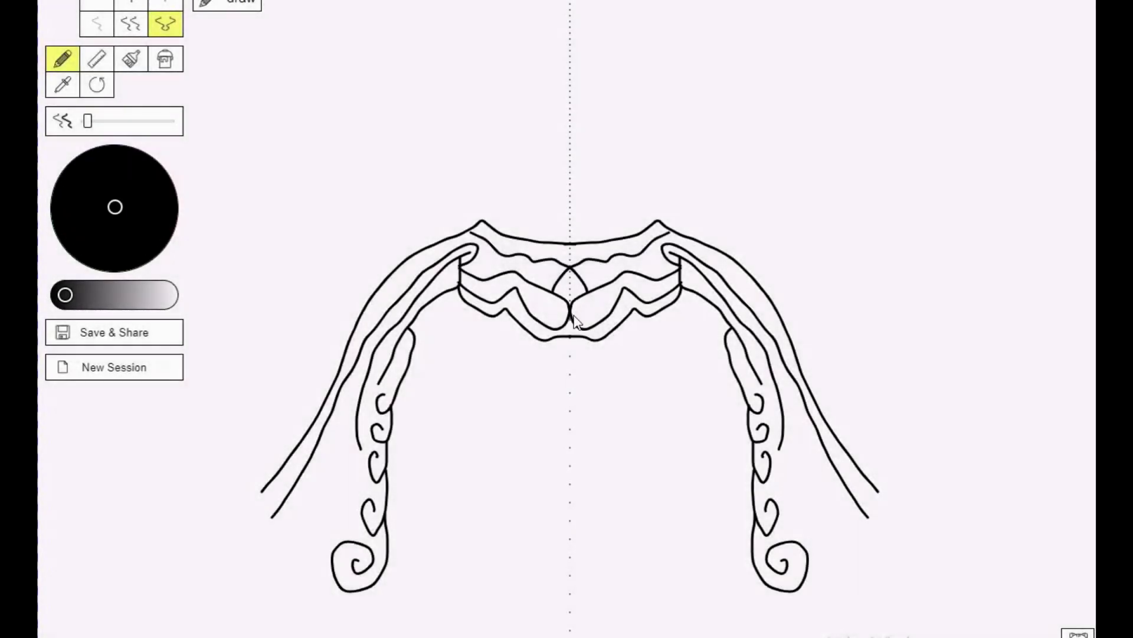
Draw glaring eyes, fangs and a rounded body outline with inner lines, joining the bottom curve
{"action": "mouse_move", "coordinate": [576, 319]}
{"action": "left_mouse_down"}
{"action": "mouse_move", "coordinate": [590, 321]}
{"action": "mouse_move", "coordinate": [626, 416]}
{"action": "mouse_move", "coordinate": [617, 335]}
{"action": "mouse_move", "coordinate": [589, 355]}
{"action": "mouse_move", "coordinate": [587, 410]}
{"action": "mouse_move", "coordinate": [583, 354]}
{"action": "mouse_move", "coordinate": [549, 309]}
{"action": "mouse_move", "coordinate": [586, 269]}
{"action": "mouse_move", "coordinate": [679, 266]}
{"action": "mouse_move", "coordinate": [669, 355]}
{"action": "mouse_move", "coordinate": [620, 485]}
{"action": "mouse_move", "coordinate": [638, 354]}
{"action": "mouse_move", "coordinate": [680, 322]}
{"action": "left_mouse_up"}
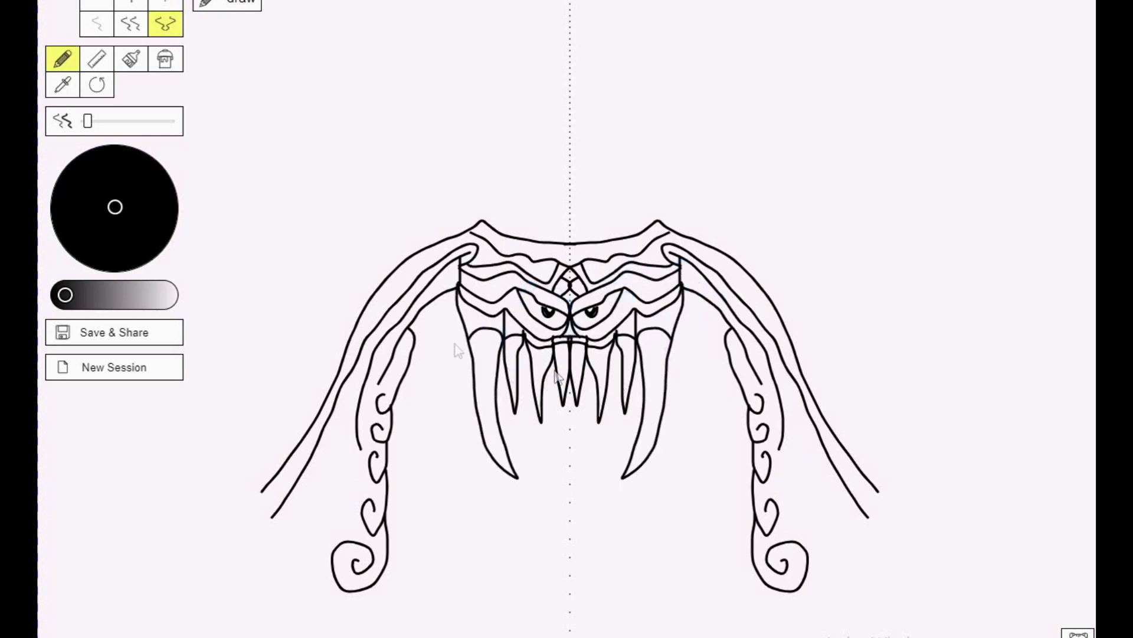
{"action": "mouse_move", "coordinate": [458, 290]}
{"action": "left_mouse_down"}
{"action": "mouse_move", "coordinate": [475, 577]}
{"action": "mouse_move", "coordinate": [585, 591]}
{"action": "mouse_move", "coordinate": [587, 430]}
{"action": "mouse_move", "coordinate": [629, 540]}
{"action": "mouse_move", "coordinate": [626, 564]}
{"action": "mouse_move", "coordinate": [604, 579]}
{"action": "left_mouse_up"}
{"action": "left_click_drag", "start_coordinate": [673, 367], "coordinate": [659, 455]}
{"action": "left_click_drag", "start_coordinate": [675, 367], "coordinate": [673, 555]}
{"action": "mouse_move", "coordinate": [571, 427]}
{"action": "left_mouse_down"}
{"action": "mouse_move", "coordinate": [603, 588]}
{"action": "mouse_move", "coordinate": [571, 415]}
{"action": "left_mouse_up"}
{"action": "key", "text": "ctrl+z"}
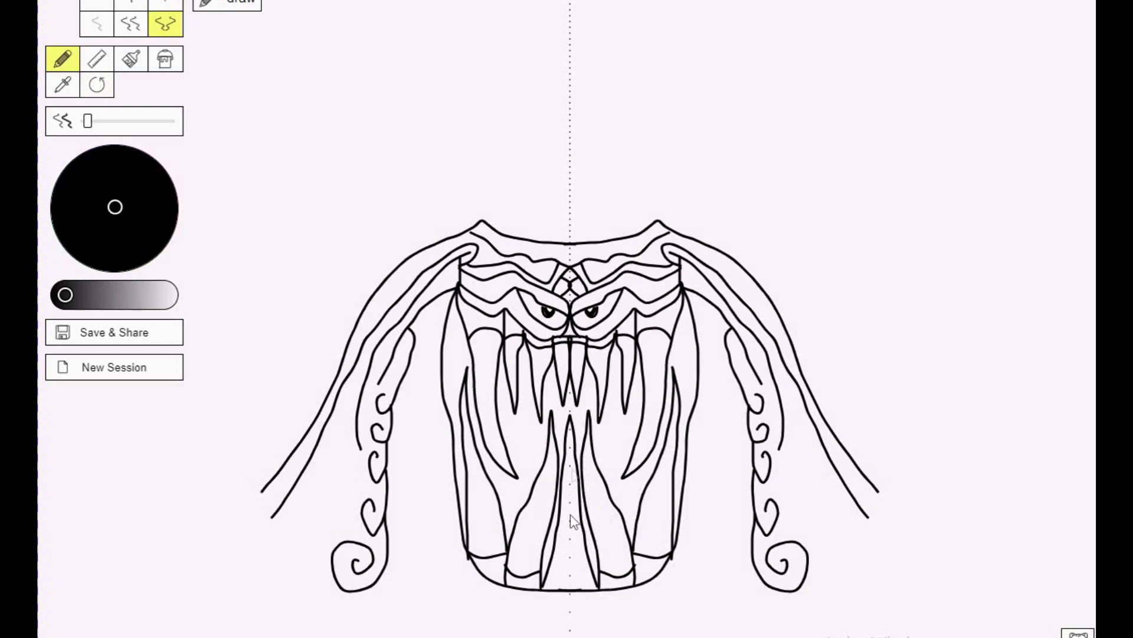
{"action": "left_click_drag", "start_coordinate": [563, 581], "coordinate": [569, 576]}
Add wavy curl columns down both sides, a jaw line, rounded lower lip and wavy base ornaments
{"action": "left_click_drag", "start_coordinate": [448, 301], "coordinate": [442, 548]}
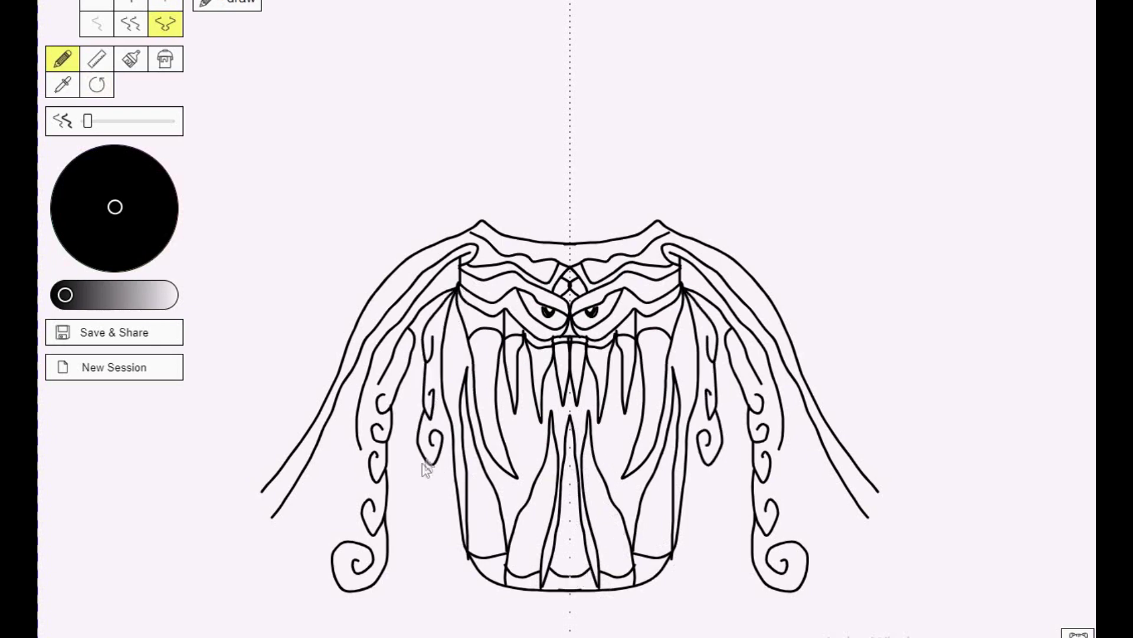
{"action": "left_click_drag", "start_coordinate": [460, 581], "coordinate": [657, 604]}
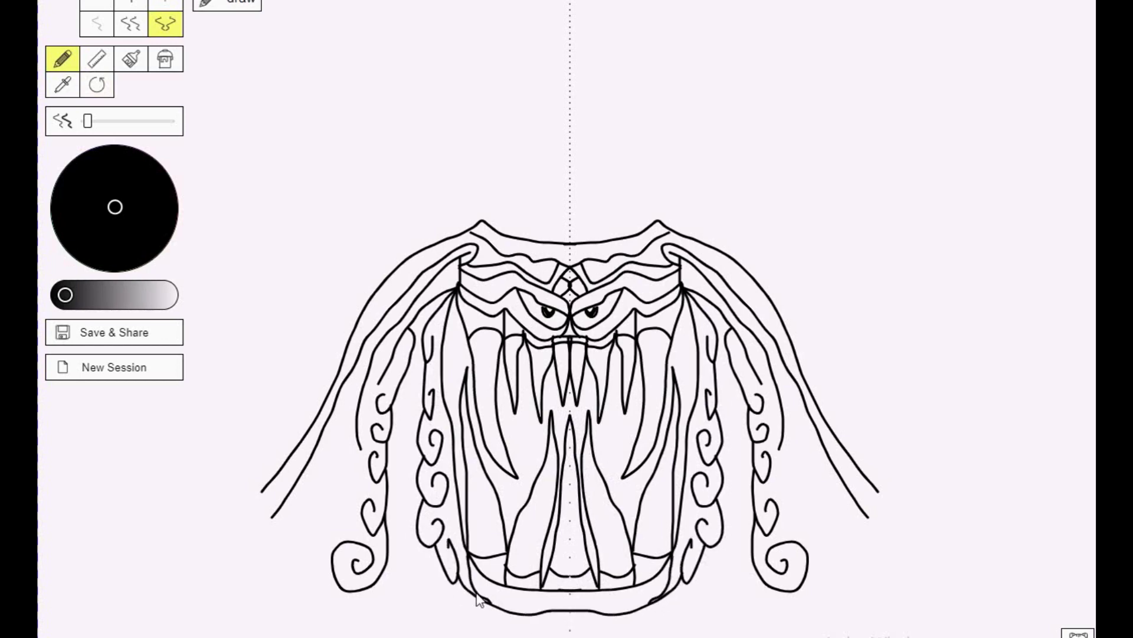
{"action": "mouse_move", "coordinate": [478, 600]}
{"action": "left_mouse_down"}
{"action": "mouse_move", "coordinate": [729, 631]}
{"action": "mouse_move", "coordinate": [777, 604]}
{"action": "left_mouse_up"}
{"action": "left_click_drag", "start_coordinate": [682, 582], "coordinate": [702, 623]}
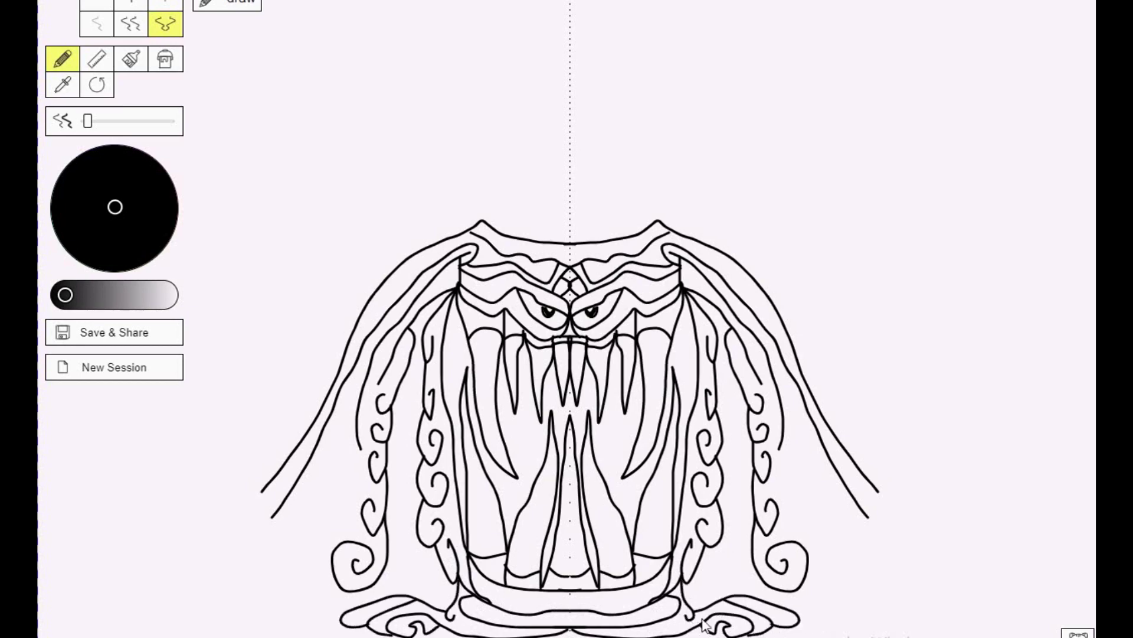
{"action": "mouse_move", "coordinate": [575, 628]}
{"action": "left_mouse_down"}
{"action": "mouse_move", "coordinate": [481, 626]}
{"action": "mouse_move", "coordinate": [635, 606]}
{"action": "mouse_move", "coordinate": [573, 614]}
{"action": "mouse_move", "coordinate": [661, 597]}
{"action": "mouse_move", "coordinate": [675, 565]}
{"action": "mouse_move", "coordinate": [655, 603]}
{"action": "left_mouse_up"}
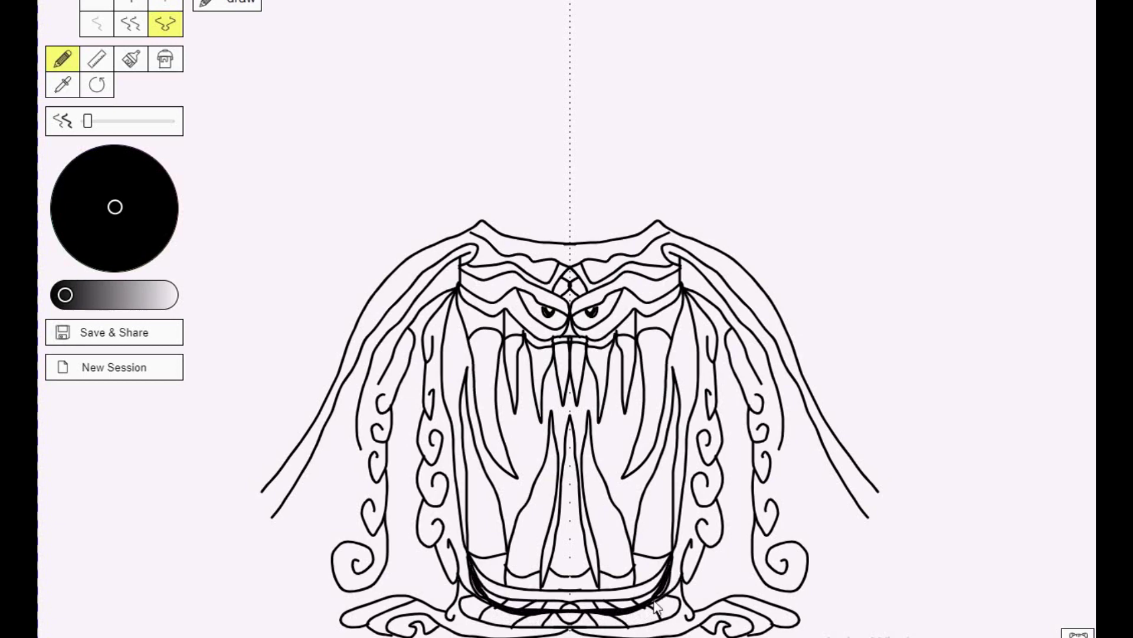
Remove two thick mouth-bottom strokes with the undo button and extend the outer curl column
{"action": "mouse_move", "coordinate": [457, 562]}
{"action": "left_mouse_down"}
{"action": "mouse_move", "coordinate": [490, 608]}
{"action": "mouse_move", "coordinate": [513, 600]}
{"action": "left_mouse_up"}
{"action": "mouse_move", "coordinate": [590, 597]}
{"action": "left_mouse_down"}
{"action": "mouse_move", "coordinate": [665, 566]}
{"action": "mouse_move", "coordinate": [653, 582]}
{"action": "left_mouse_up"}
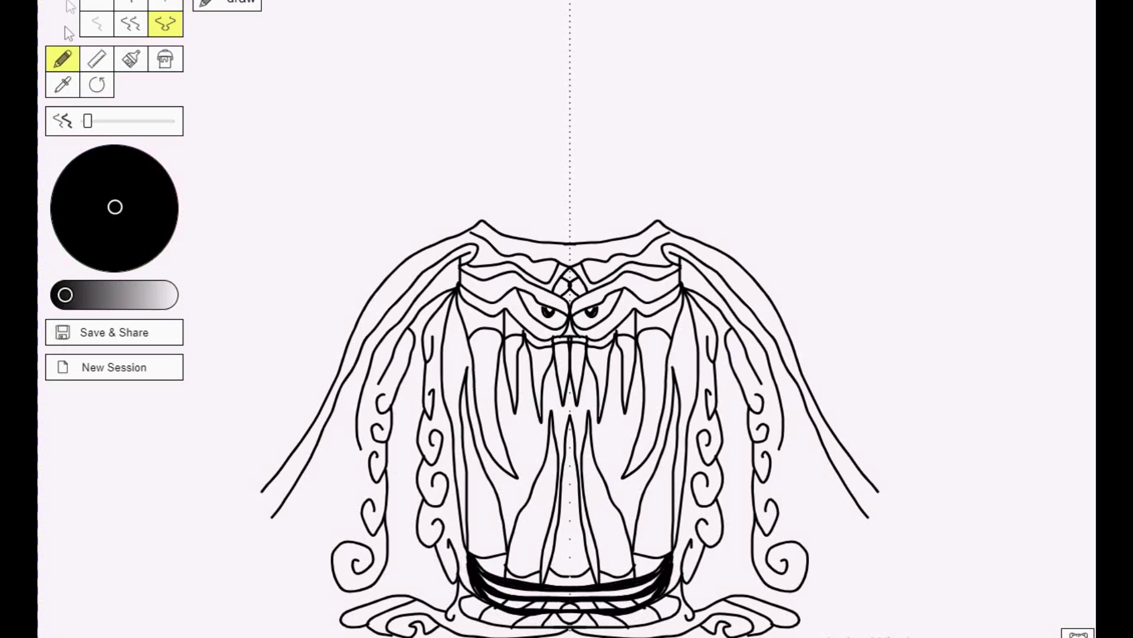
{"action": "left_click", "coordinate": [97, 86]}
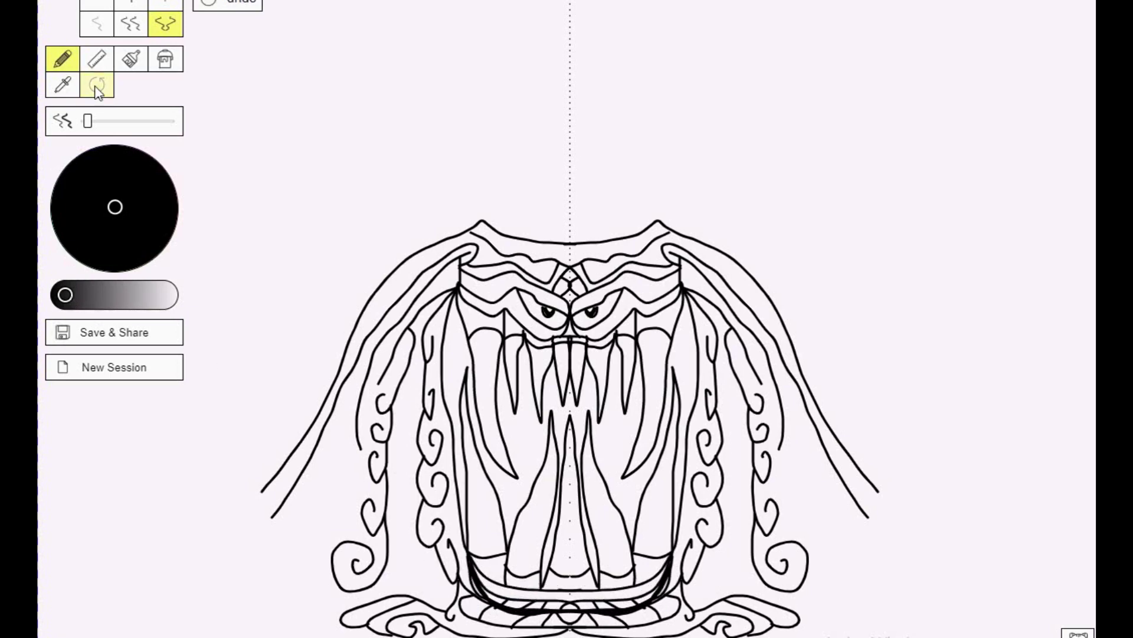
{"action": "left_click", "coordinate": [97, 86]}
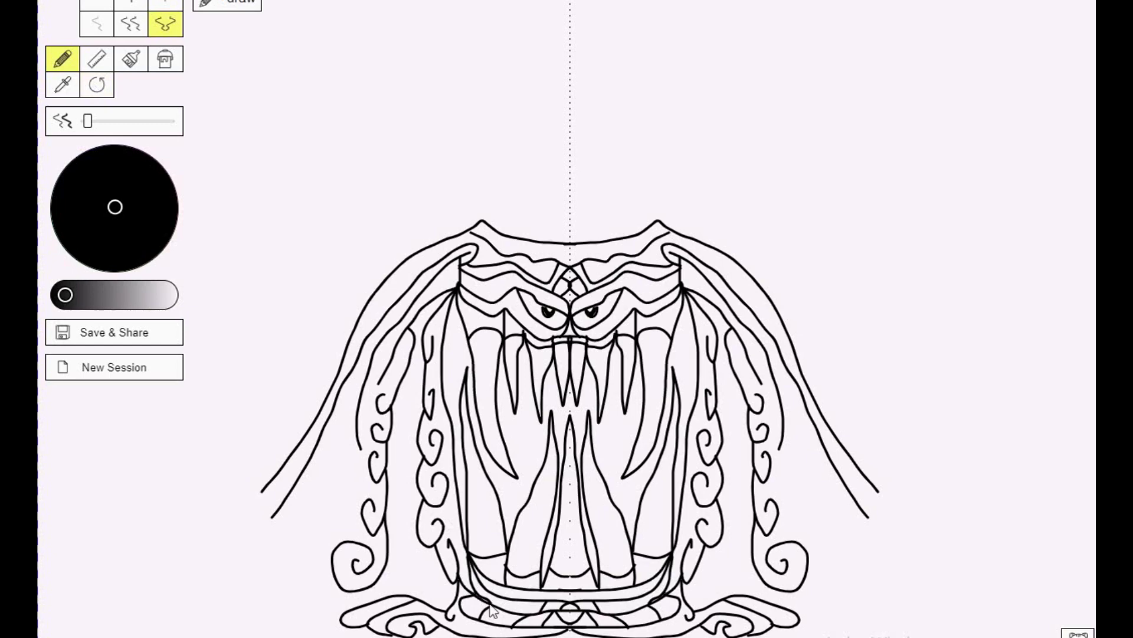
{"action": "left_click_drag", "start_coordinate": [428, 546], "coordinate": [430, 604]}
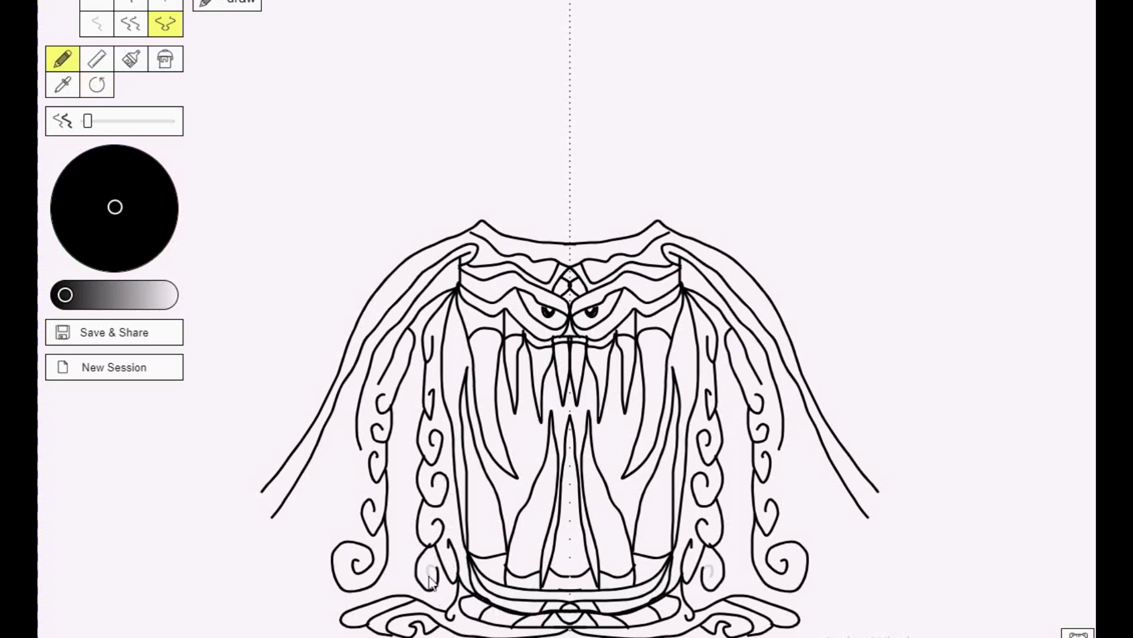
Add small curls along the outer columns and hooked claws on each side, undoing a stray loop
{"action": "left_click_drag", "start_coordinate": [433, 551], "coordinate": [407, 583]}
{"action": "left_click_drag", "start_coordinate": [425, 496], "coordinate": [406, 539]}
{"action": "left_click_drag", "start_coordinate": [408, 373], "coordinate": [429, 395]}
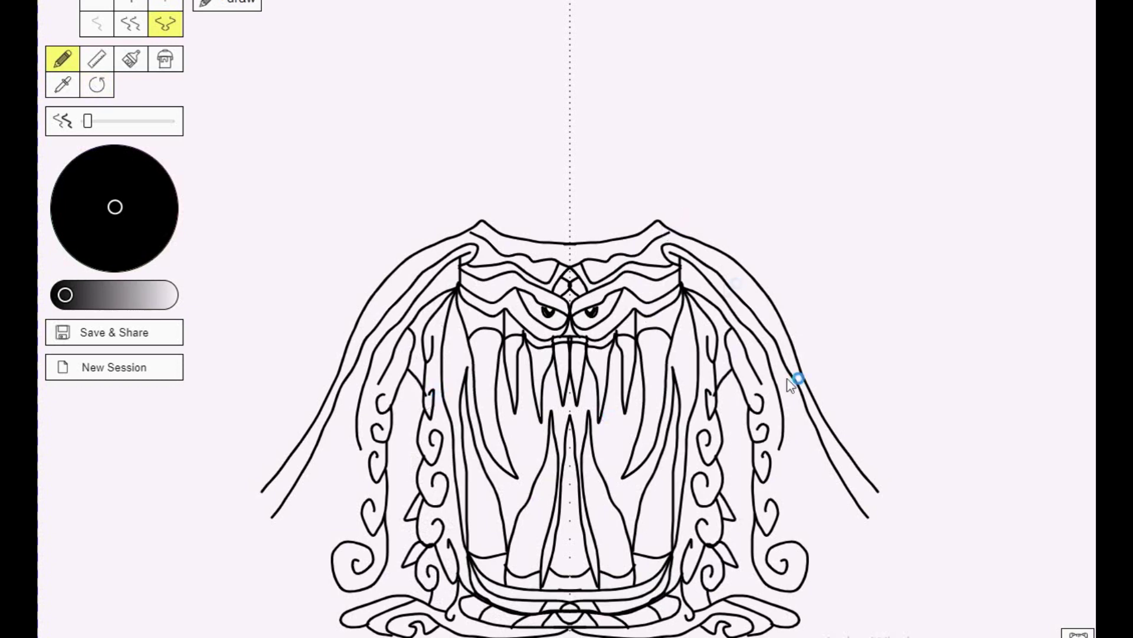
{"action": "mouse_move", "coordinate": [317, 415]}
{"action": "left_mouse_down"}
{"action": "mouse_move", "coordinate": [261, 445]}
{"action": "mouse_move", "coordinate": [180, 457]}
{"action": "left_mouse_up"}
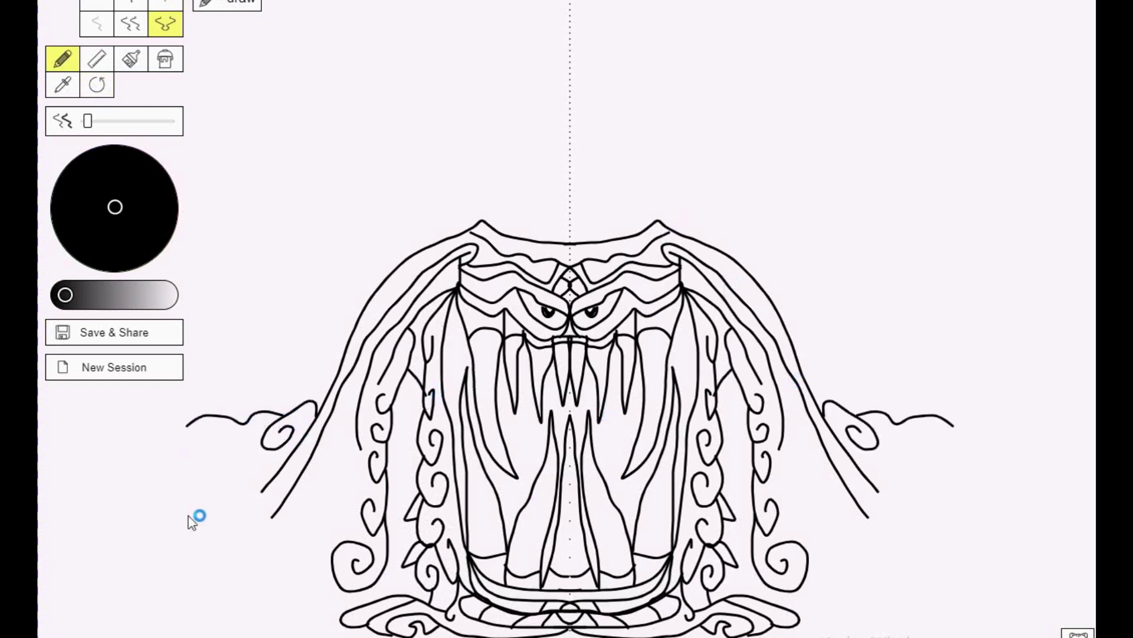
{"action": "mouse_move", "coordinate": [188, 440]}
{"action": "left_mouse_down"}
{"action": "mouse_move", "coordinate": [202, 455]}
{"action": "mouse_move", "coordinate": [230, 451]}
{"action": "mouse_move", "coordinate": [270, 487]}
{"action": "mouse_move", "coordinate": [245, 514]}
{"action": "mouse_move", "coordinate": [262, 548]}
{"action": "left_mouse_up"}
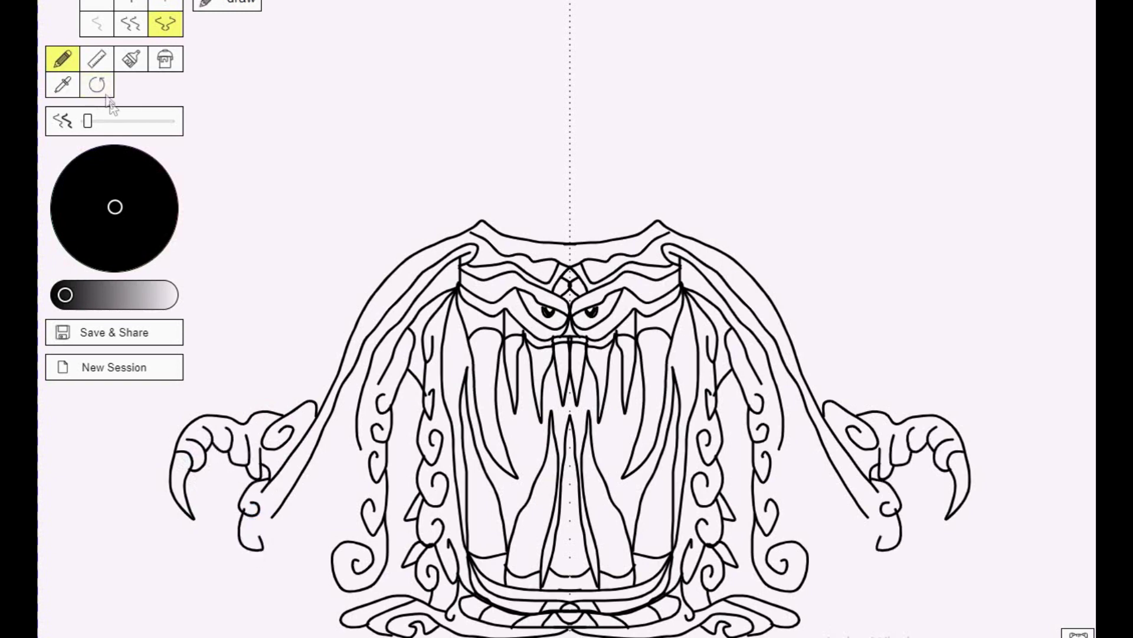
{"action": "key", "text": "ctrl+z"}
Add spikes and spiral hooks to each claw and hooked spiral outlines up the body edges
{"action": "left_click_drag", "start_coordinate": [291, 413], "coordinate": [269, 409]}
{"action": "left_click_drag", "start_coordinate": [254, 509], "coordinate": [261, 540]}
{"action": "mouse_move", "coordinate": [334, 597]}
{"action": "left_mouse_down"}
{"action": "mouse_move", "coordinate": [322, 525]}
{"action": "mouse_move", "coordinate": [340, 531]}
{"action": "mouse_move", "coordinate": [355, 476]}
{"action": "left_mouse_up"}
{"action": "left_click_drag", "start_coordinate": [343, 430], "coordinate": [322, 495]}
{"action": "left_click", "coordinate": [97, 85]}
{"action": "mouse_move", "coordinate": [340, 453]}
{"action": "left_mouse_down"}
{"action": "mouse_move", "coordinate": [291, 524]}
{"action": "mouse_move", "coordinate": [285, 582]}
{"action": "mouse_move", "coordinate": [278, 554]}
{"action": "mouse_move", "coordinate": [259, 623]}
{"action": "mouse_move", "coordinate": [263, 584]}
{"action": "mouse_move", "coordinate": [283, 576]}
{"action": "mouse_move", "coordinate": [298, 600]}
{"action": "left_mouse_up"}
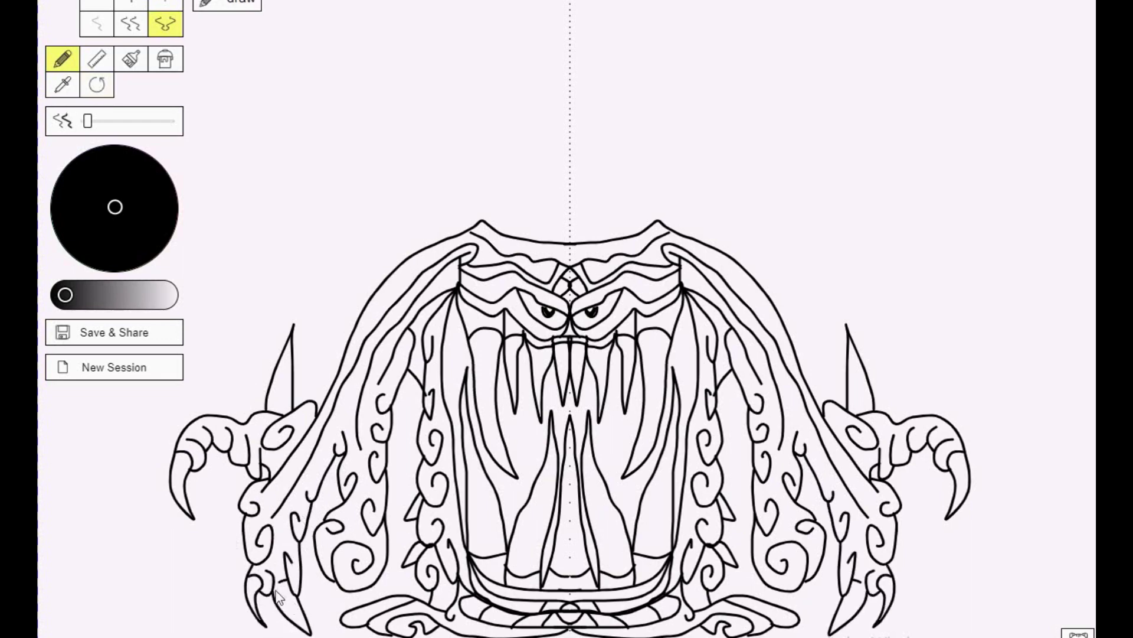
{"action": "mouse_move", "coordinate": [248, 510]}
{"action": "left_mouse_down"}
{"action": "mouse_move", "coordinate": [224, 531]}
{"action": "mouse_move", "coordinate": [253, 527]}
{"action": "left_mouse_up"}
{"action": "left_click_drag", "start_coordinate": [267, 408], "coordinate": [295, 416]}
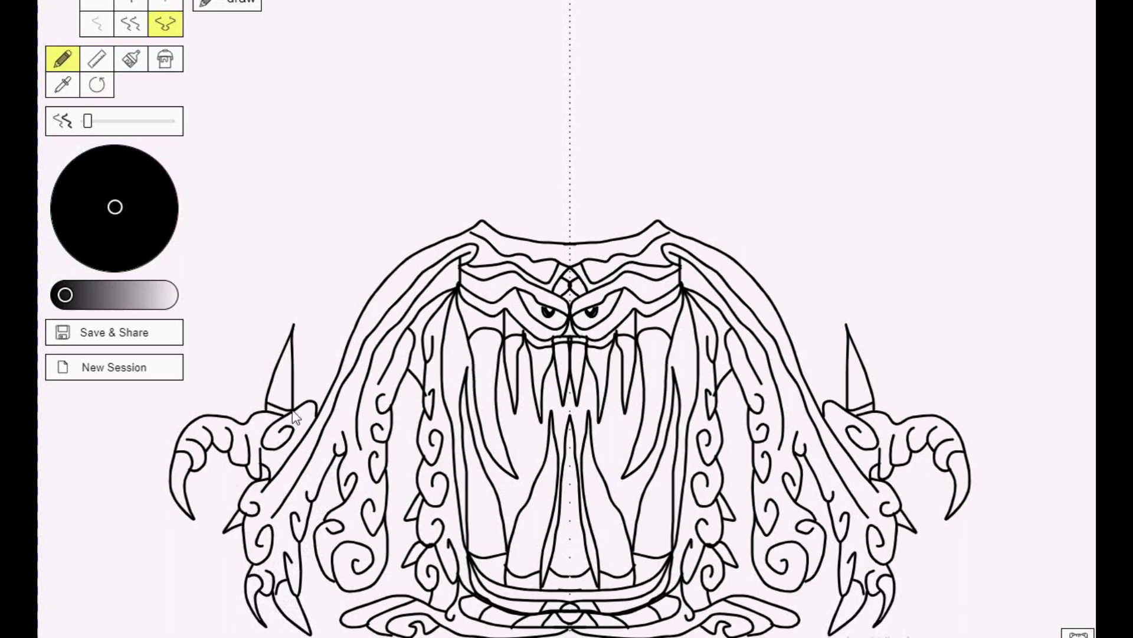
Draw hooked horns with tall spikes and curls, and arch an outline over the head
{"action": "mouse_move", "coordinate": [287, 240]}
{"action": "left_mouse_down"}
{"action": "mouse_move", "coordinate": [317, 266]}
{"action": "mouse_move", "coordinate": [326, 349]}
{"action": "mouse_move", "coordinate": [343, 369]}
{"action": "mouse_move", "coordinate": [334, 340]}
{"action": "mouse_move", "coordinate": [362, 306]}
{"action": "mouse_move", "coordinate": [344, 286]}
{"action": "mouse_move", "coordinate": [352, 243]}
{"action": "mouse_move", "coordinate": [385, 286]}
{"action": "left_mouse_up"}
{"action": "mouse_move", "coordinate": [365, 205]}
{"action": "left_mouse_down"}
{"action": "mouse_move", "coordinate": [390, 257]}
{"action": "mouse_move", "coordinate": [410, 247]}
{"action": "mouse_move", "coordinate": [425, 259]}
{"action": "left_mouse_up"}
{"action": "mouse_move", "coordinate": [667, 216]}
{"action": "left_mouse_down"}
{"action": "mouse_move", "coordinate": [570, 229]}
{"action": "mouse_move", "coordinate": [562, 247]}
{"action": "mouse_move", "coordinate": [597, 260]}
{"action": "mouse_move", "coordinate": [565, 258]}
{"action": "left_mouse_up"}
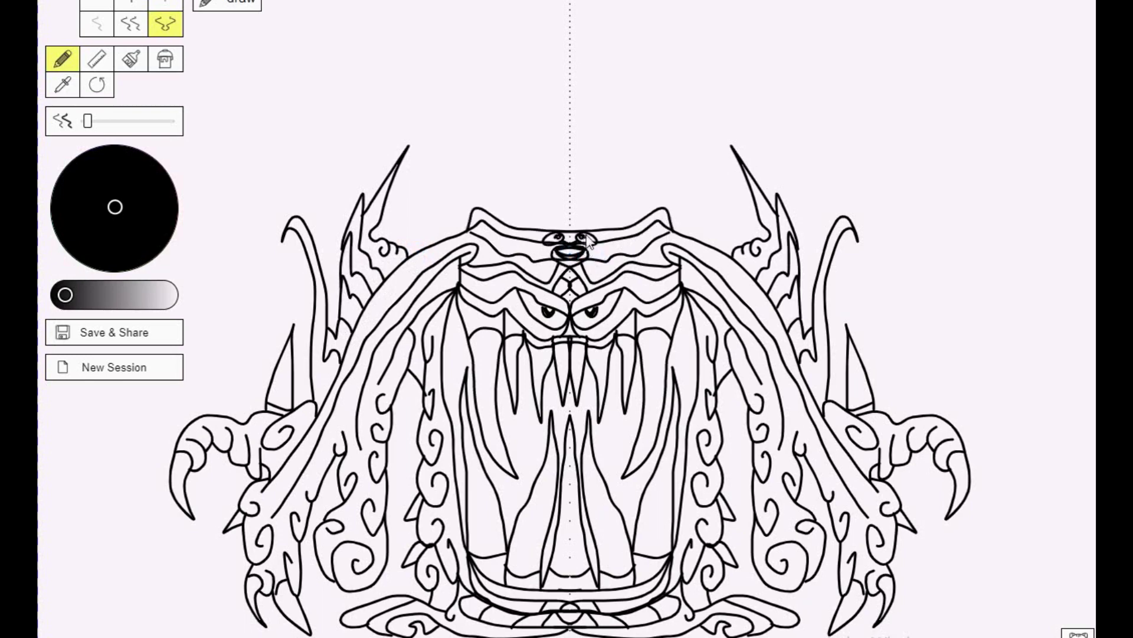
Draw a small face with forehead lines, then a peaked crown with corner spikes and spirals
{"action": "mouse_move", "coordinate": [571, 239]}
{"action": "left_mouse_down"}
{"action": "mouse_move", "coordinate": [481, 224]}
{"action": "mouse_move", "coordinate": [497, 241]}
{"action": "mouse_move", "coordinate": [485, 196]}
{"action": "mouse_move", "coordinate": [573, 236]}
{"action": "mouse_move", "coordinate": [657, 211]}
{"action": "mouse_move", "coordinate": [649, 230]}
{"action": "left_mouse_up"}
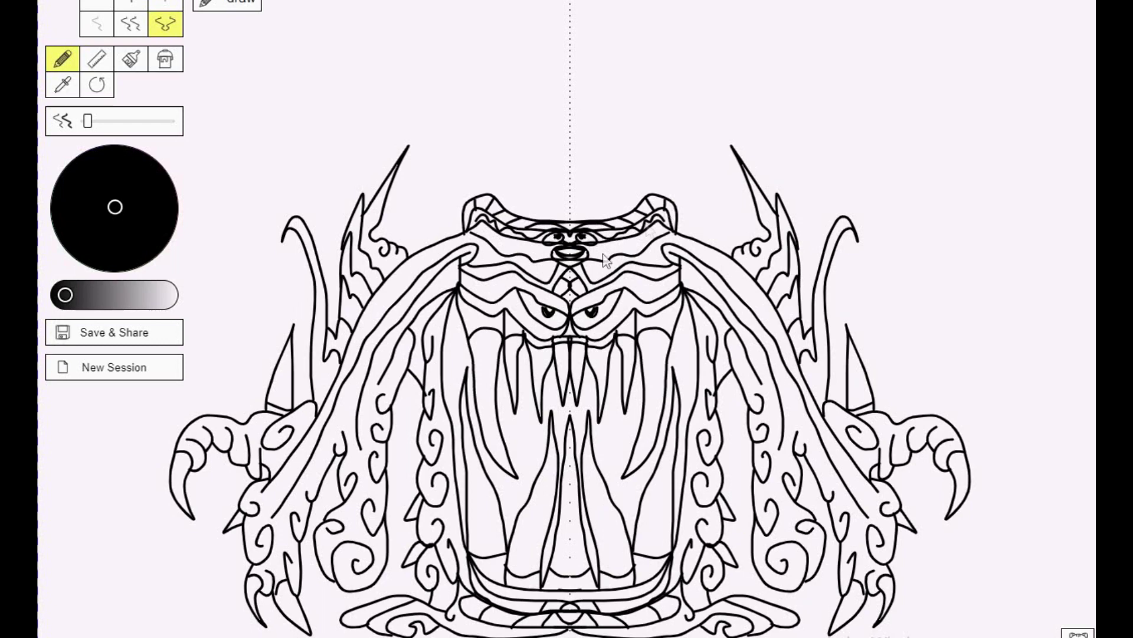
{"action": "left_click_drag", "start_coordinate": [606, 262], "coordinate": [664, 223]}
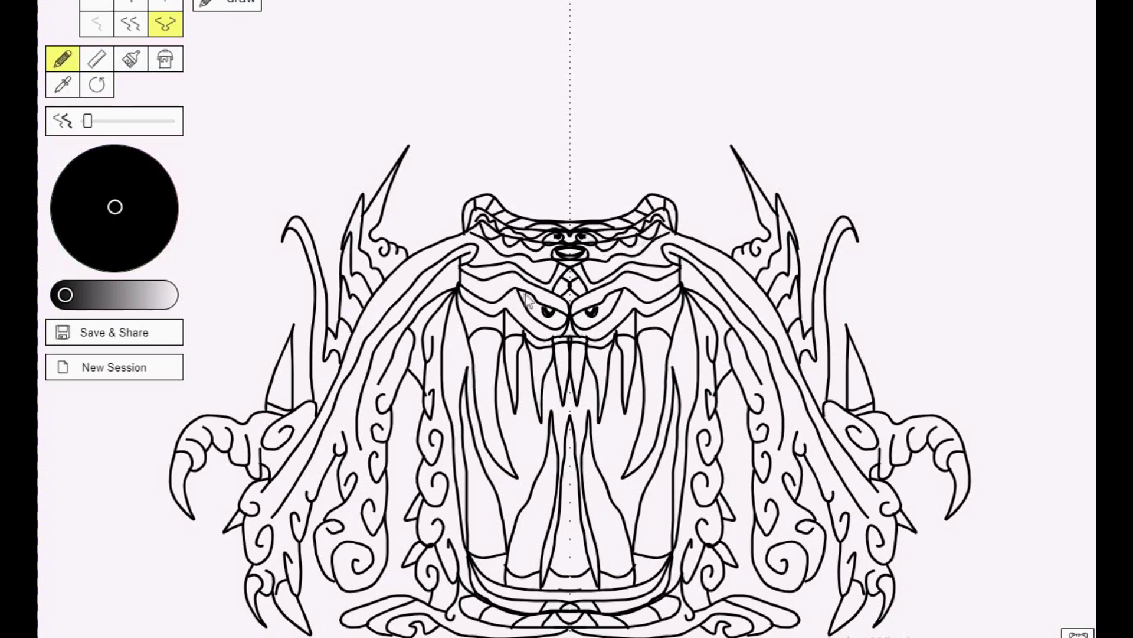
{"action": "mouse_move", "coordinate": [450, 286]}
{"action": "left_mouse_down"}
{"action": "mouse_move", "coordinate": [565, 302]}
{"action": "mouse_move", "coordinate": [565, 321]}
{"action": "left_mouse_up"}
{"action": "mouse_move", "coordinate": [682, 228]}
{"action": "left_mouse_down"}
{"action": "mouse_move", "coordinate": [673, 189]}
{"action": "mouse_move", "coordinate": [570, 215]}
{"action": "left_mouse_up"}
{"action": "mouse_move", "coordinate": [475, 203]}
{"action": "left_mouse_down"}
{"action": "mouse_move", "coordinate": [483, 158]}
{"action": "mouse_move", "coordinate": [567, 194]}
{"action": "left_mouse_up"}
{"action": "mouse_move", "coordinate": [467, 184]}
{"action": "left_mouse_down"}
{"action": "mouse_move", "coordinate": [481, 104]}
{"action": "mouse_move", "coordinate": [547, 112]}
{"action": "mouse_move", "coordinate": [590, 151]}
{"action": "mouse_move", "coordinate": [581, 112]}
{"action": "mouse_move", "coordinate": [576, 160]}
{"action": "mouse_move", "coordinate": [614, 127]}
{"action": "mouse_move", "coordinate": [612, 151]}
{"action": "mouse_move", "coordinate": [652, 103]}
{"action": "mouse_move", "coordinate": [644, 147]}
{"action": "mouse_move", "coordinate": [614, 177]}
{"action": "mouse_move", "coordinate": [580, 183]}
{"action": "mouse_move", "coordinate": [593, 156]}
{"action": "mouse_move", "coordinate": [602, 166]}
{"action": "left_mouse_up"}
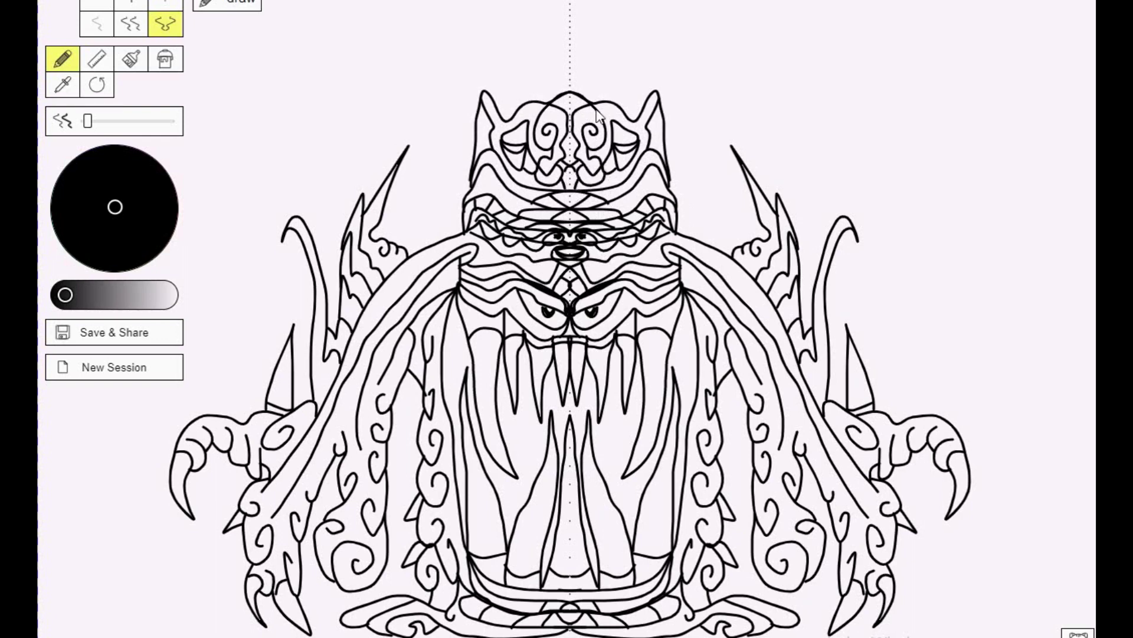
Add spikes, eye curves, a lower band line and side strokes to the crown
{"action": "mouse_move", "coordinate": [581, 103]}
{"action": "left_mouse_down"}
{"action": "mouse_move", "coordinate": [592, 65]}
{"action": "mouse_move", "coordinate": [624, 137]}
{"action": "left_mouse_up"}
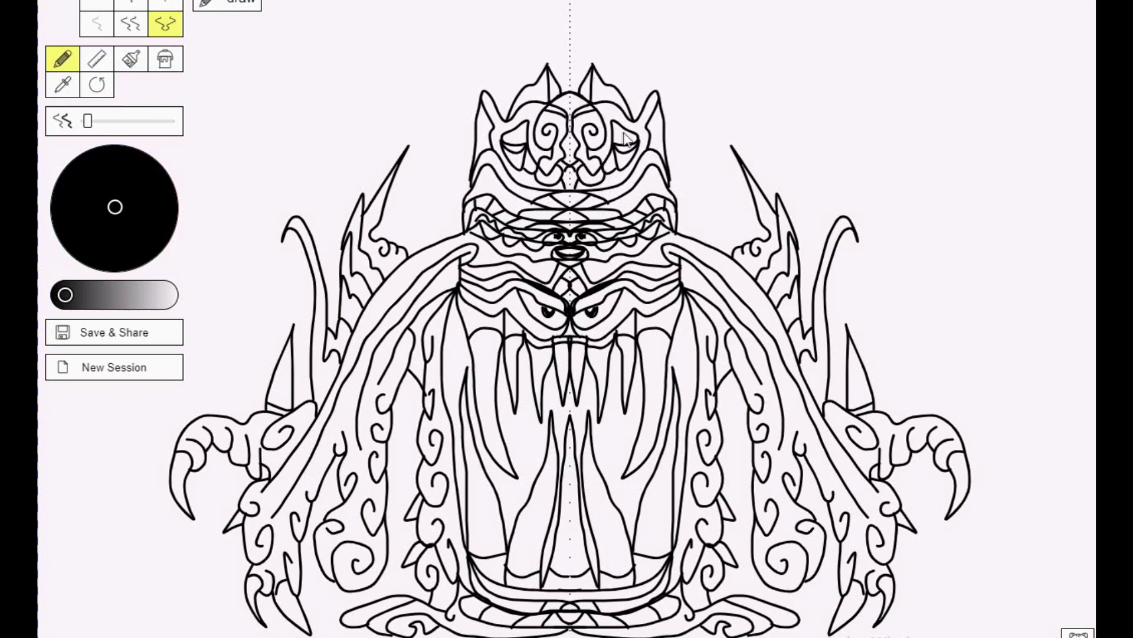
{"action": "left_click_drag", "start_coordinate": [522, 137], "coordinate": [527, 137]}
{"action": "left_click_drag", "start_coordinate": [637, 202], "coordinate": [588, 207]}
{"action": "mouse_move", "coordinate": [498, 185]}
{"action": "left_mouse_down"}
{"action": "mouse_move", "coordinate": [490, 168]}
{"action": "mouse_move", "coordinate": [535, 207]}
{"action": "left_mouse_up"}
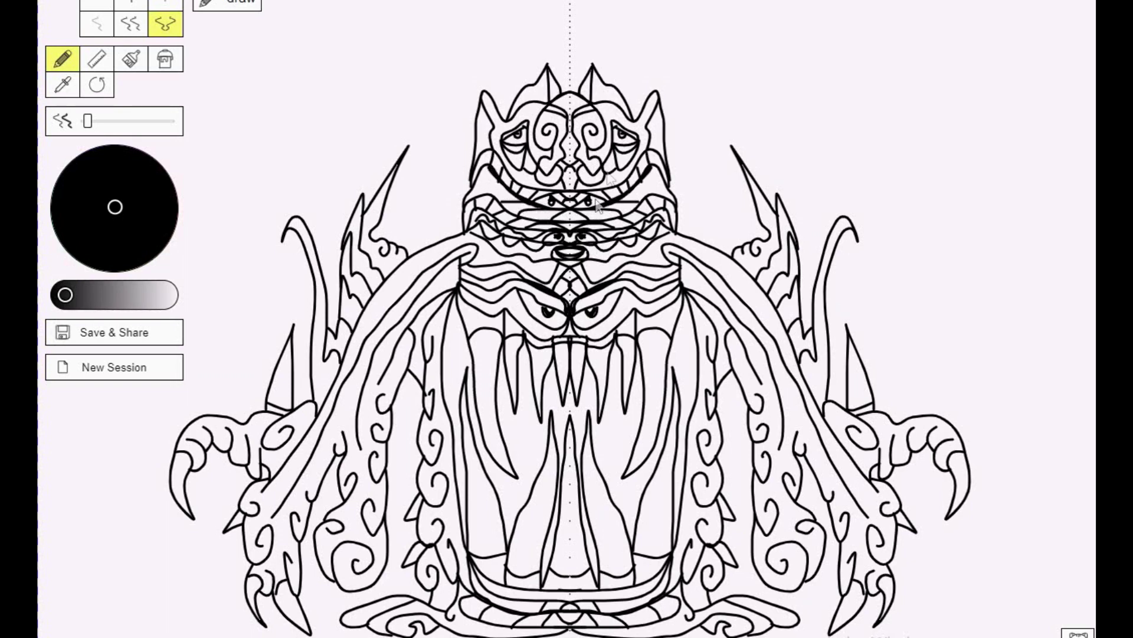
Draw spiral horns on each side of the head, redoing the tips as curls
{"action": "left_click_drag", "start_coordinate": [670, 143], "coordinate": [699, 27]}
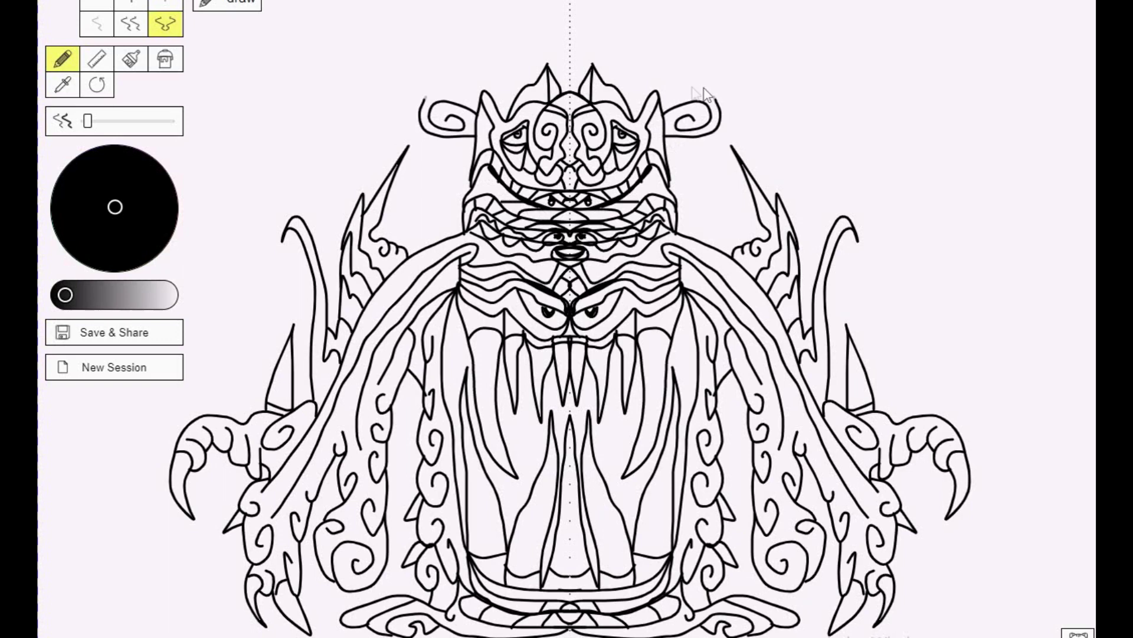
{"action": "key", "text": "ctrl+z"}
{"action": "mouse_move", "coordinate": [439, 74]}
{"action": "left_mouse_down"}
{"action": "mouse_move", "coordinate": [451, 24]}
{"action": "mouse_move", "coordinate": [569, 76]}
{"action": "left_mouse_up"}
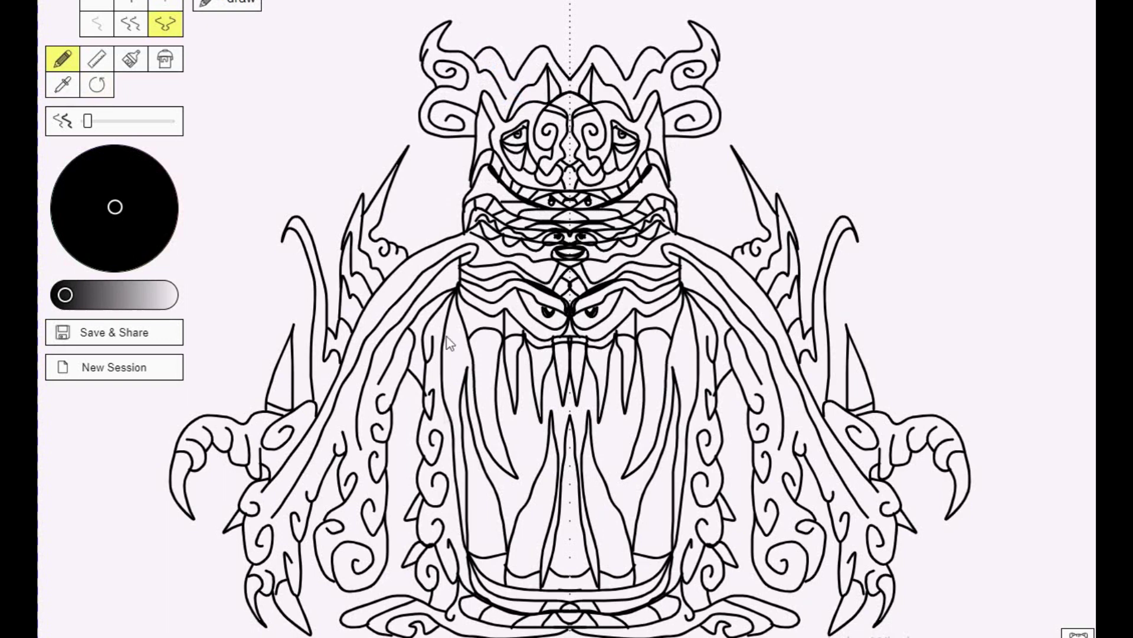
Add a tall arch topped by a crossed bulb, then save the drawing as an image
{"action": "left_click_drag", "start_coordinate": [470, 62], "coordinate": [511, 76]}
{"action": "mouse_move", "coordinate": [592, 40]}
{"action": "left_mouse_down"}
{"action": "mouse_move", "coordinate": [572, 23]}
{"action": "mouse_move", "coordinate": [571, 65]}
{"action": "left_mouse_up"}
{"action": "left_click_drag", "start_coordinate": [599, 8], "coordinate": [623, 74]}
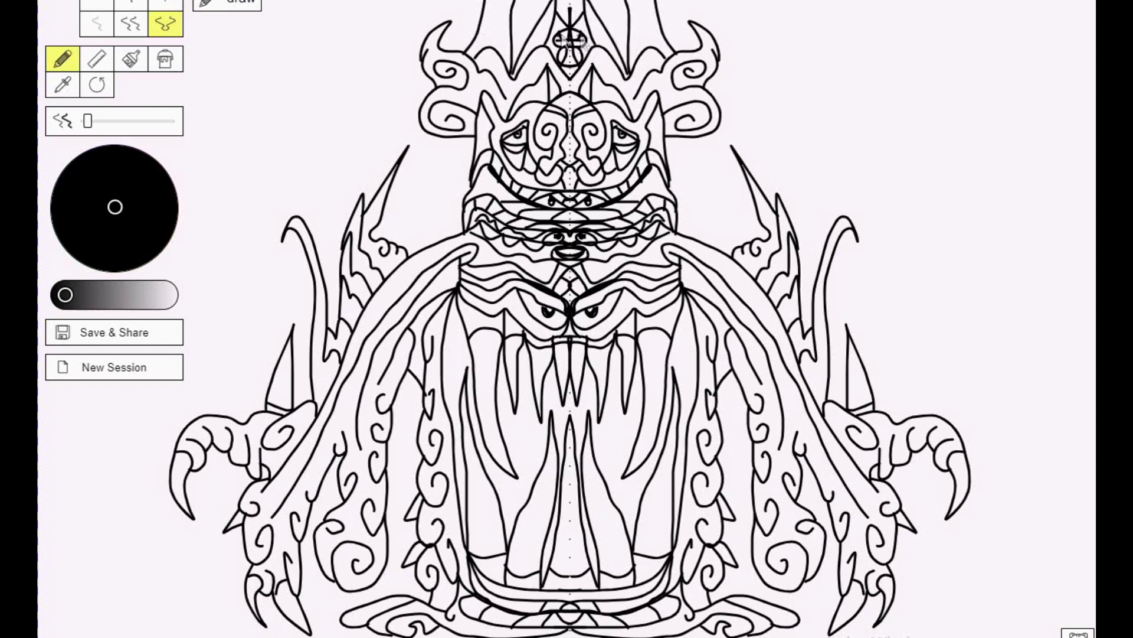
{"action": "mouse_move", "coordinate": [583, 41]}
{"action": "left_mouse_down"}
{"action": "mouse_move", "coordinate": [593, 16]}
{"action": "mouse_move", "coordinate": [638, 27]}
{"action": "left_mouse_up"}
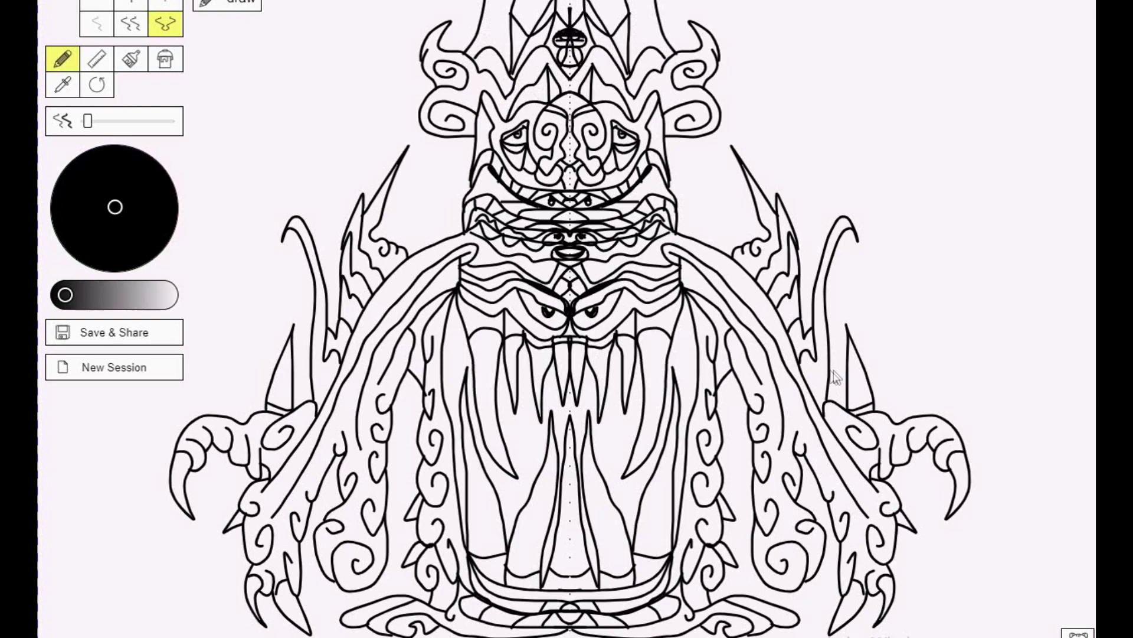
{"action": "left_click", "coordinate": [94, 334]}
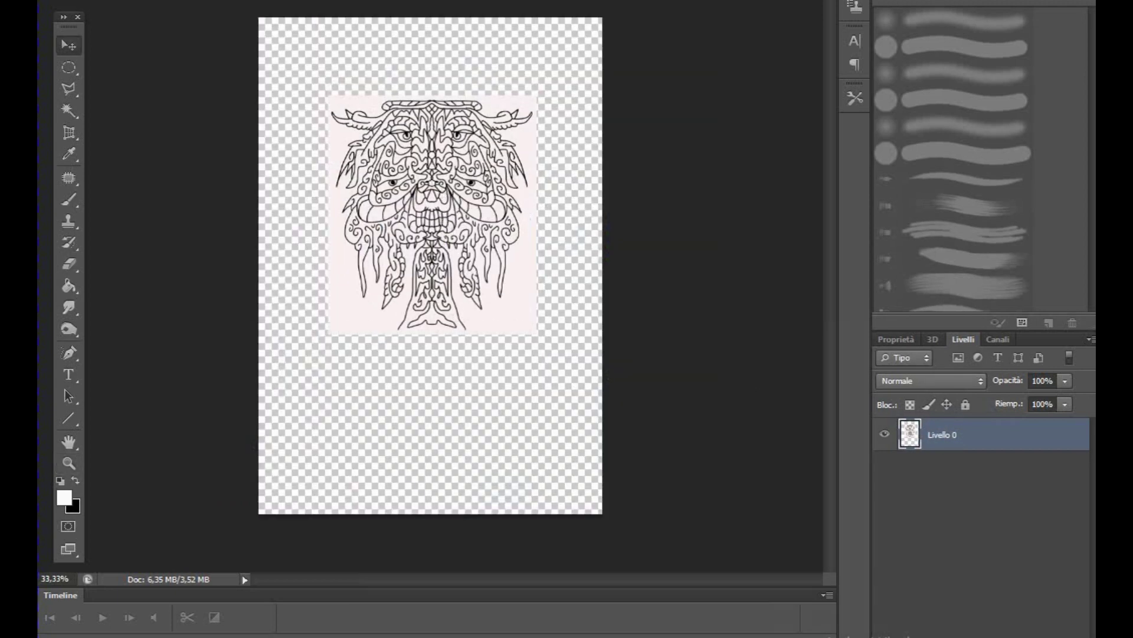
Paste the monster drawing as a new layer and move it below the face
{"action": "left_click", "coordinate": [113, 0]}
{"action": "left_click", "coordinate": [296, 407]}
{"action": "key", "text": "ctrl+v"}
{"action": "left_click_drag", "start_coordinate": [419, 392], "coordinate": [417, 382]}
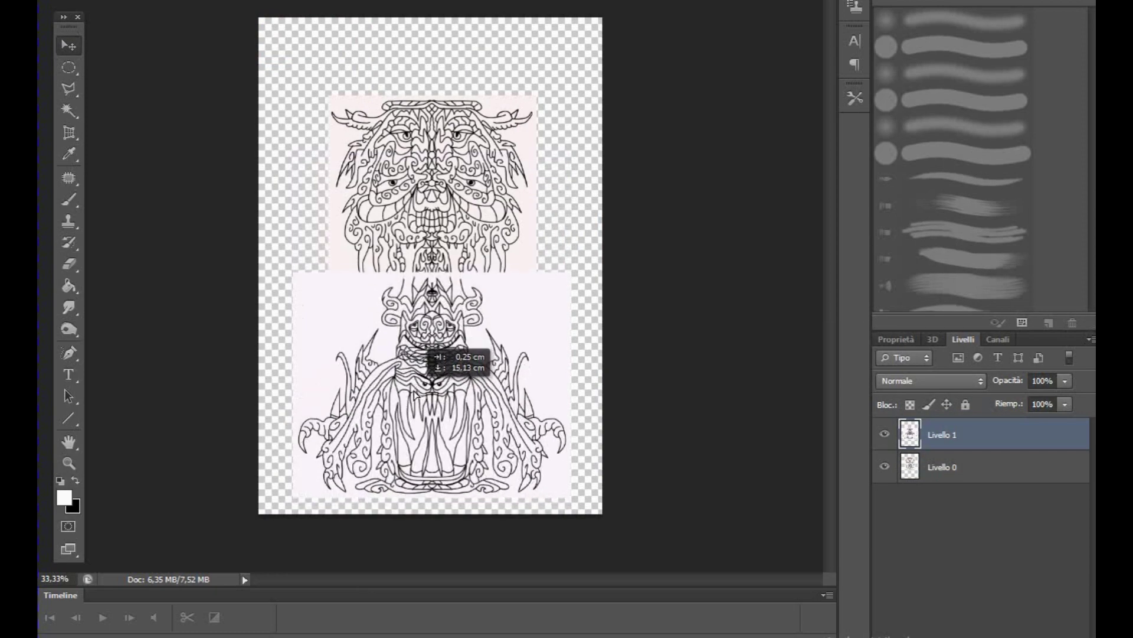
{"action": "left_click_drag", "start_coordinate": [415, 382], "coordinate": [417, 406]}
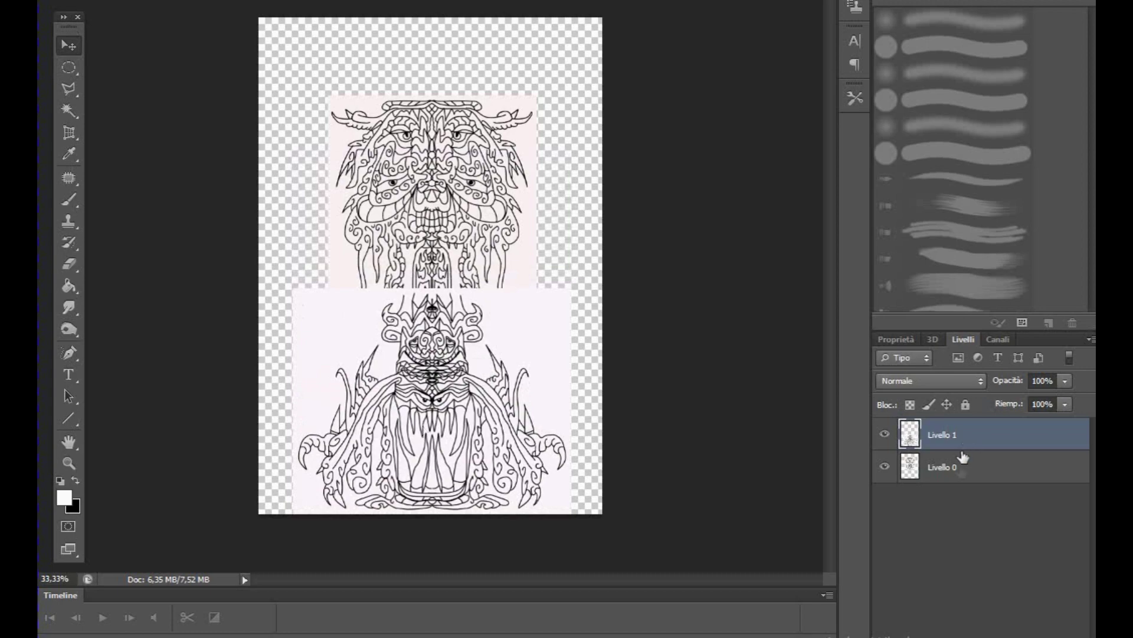
Reposition Livello 0 (face) and Livello 1 (monster) so the two drawings touch
{"action": "left_click", "coordinate": [423, 215]}
{"action": "left_click_drag", "start_coordinate": [435, 231], "coordinate": [427, 196]}
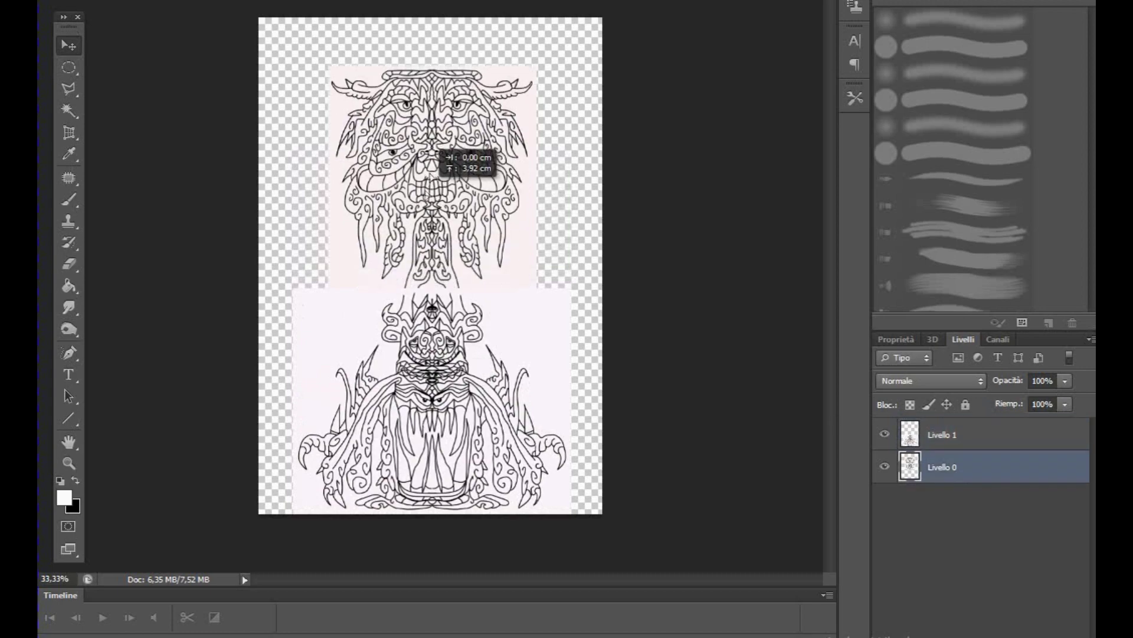
{"action": "left_click_drag", "start_coordinate": [440, 151], "coordinate": [444, 136]}
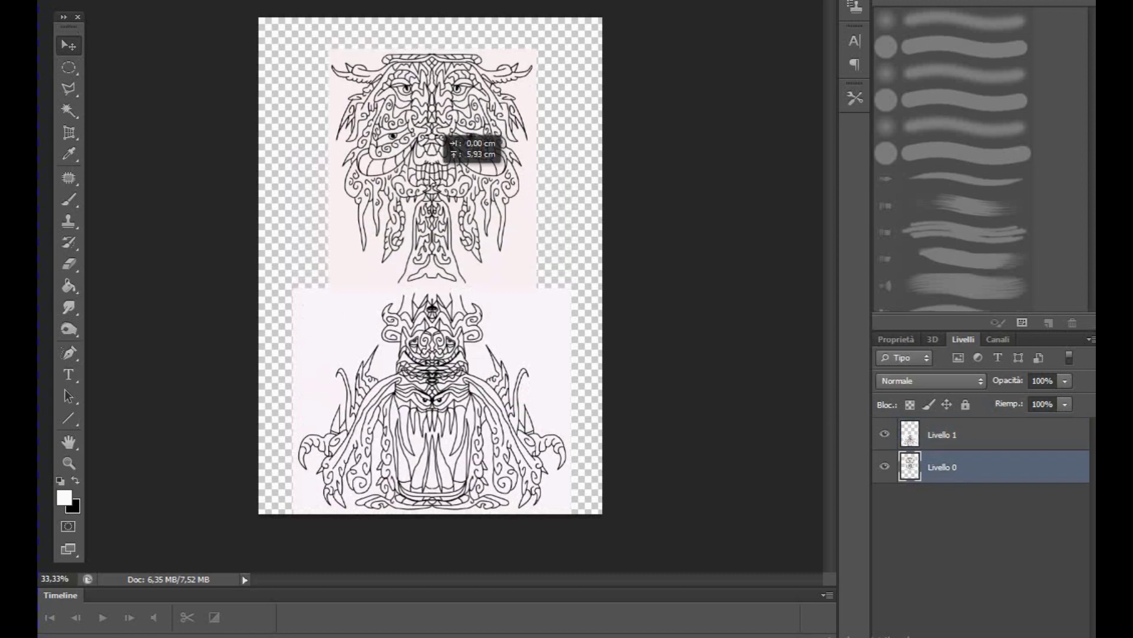
{"action": "left_click_drag", "start_coordinate": [941, 470], "coordinate": [941, 428]}
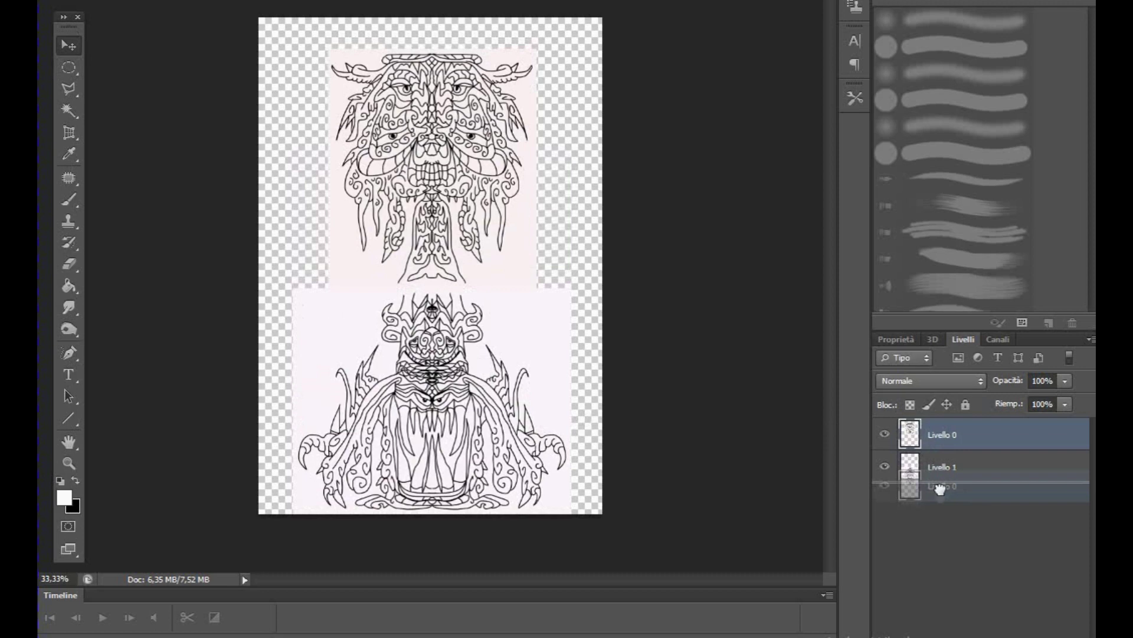
{"action": "left_click_drag", "start_coordinate": [941, 465], "coordinate": [942, 496]}
{"action": "left_click_drag", "start_coordinate": [412, 209], "coordinate": [411, 226]}
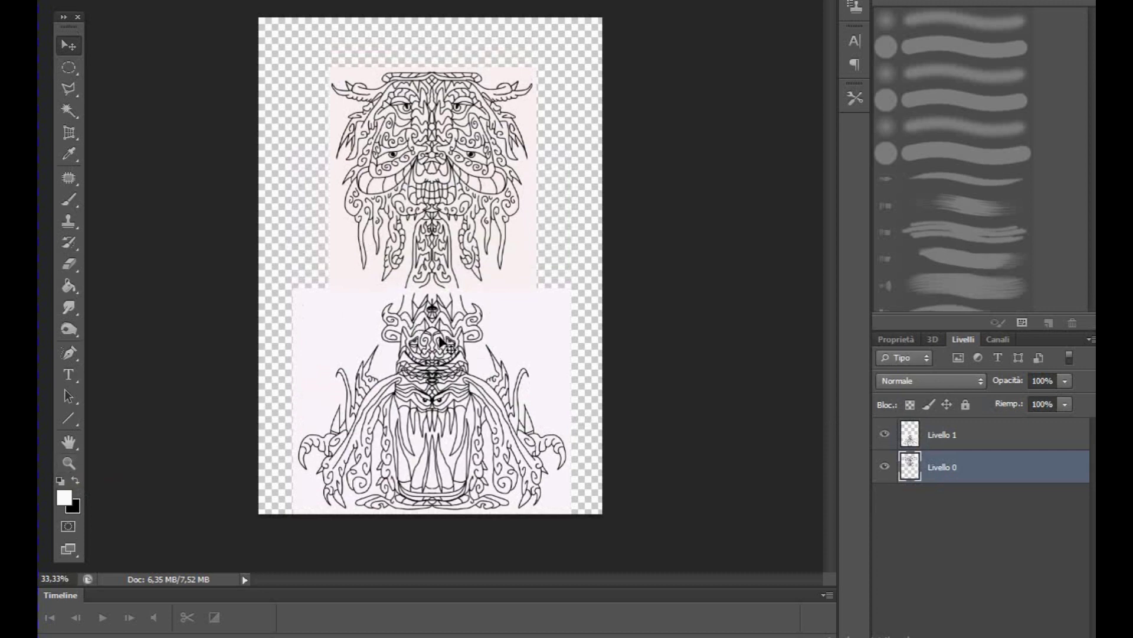
{"action": "left_click_drag", "start_coordinate": [453, 372], "coordinate": [469, 327]}
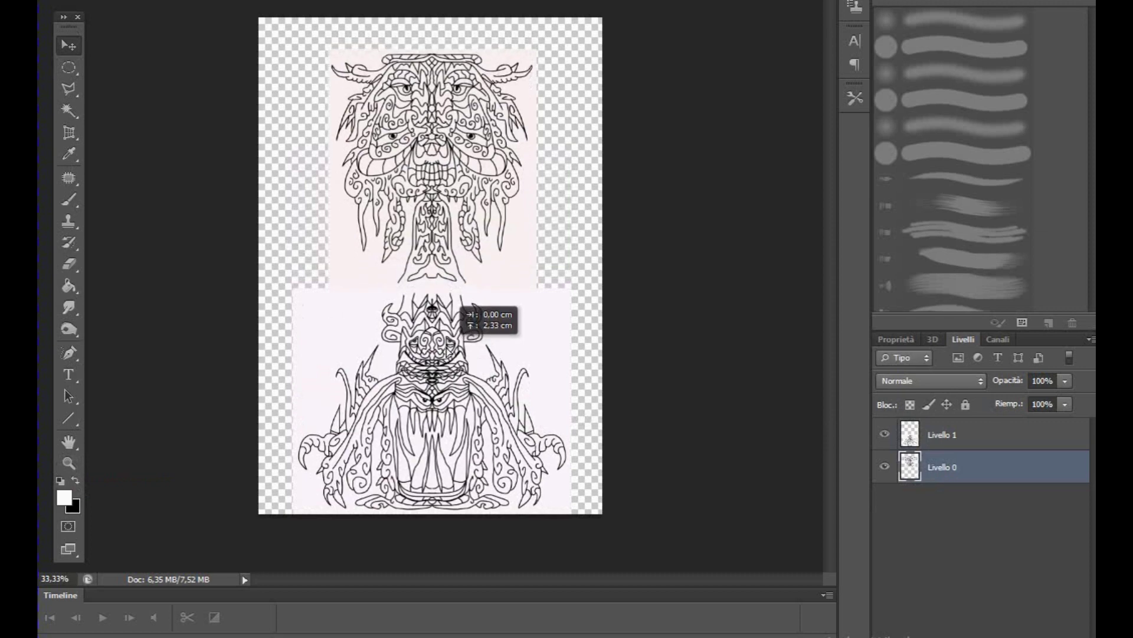
{"action": "left_click_drag", "start_coordinate": [470, 329], "coordinate": [472, 307]}
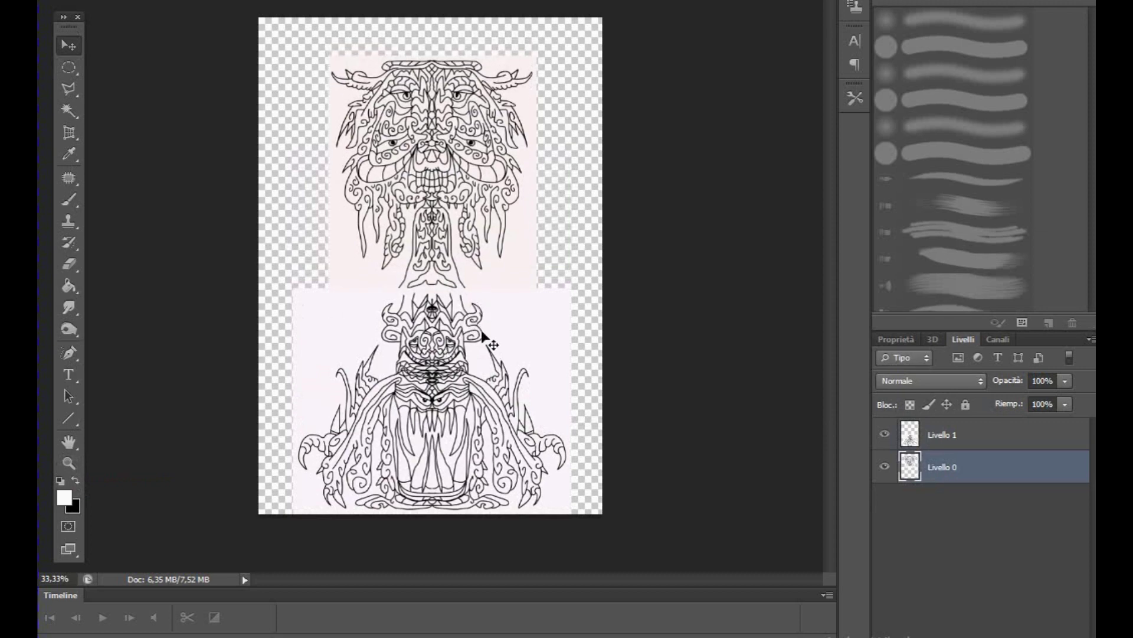
{"action": "left_click", "coordinate": [943, 435]}
{"action": "left_click_drag", "start_coordinate": [420, 330], "coordinate": [432, 294]}
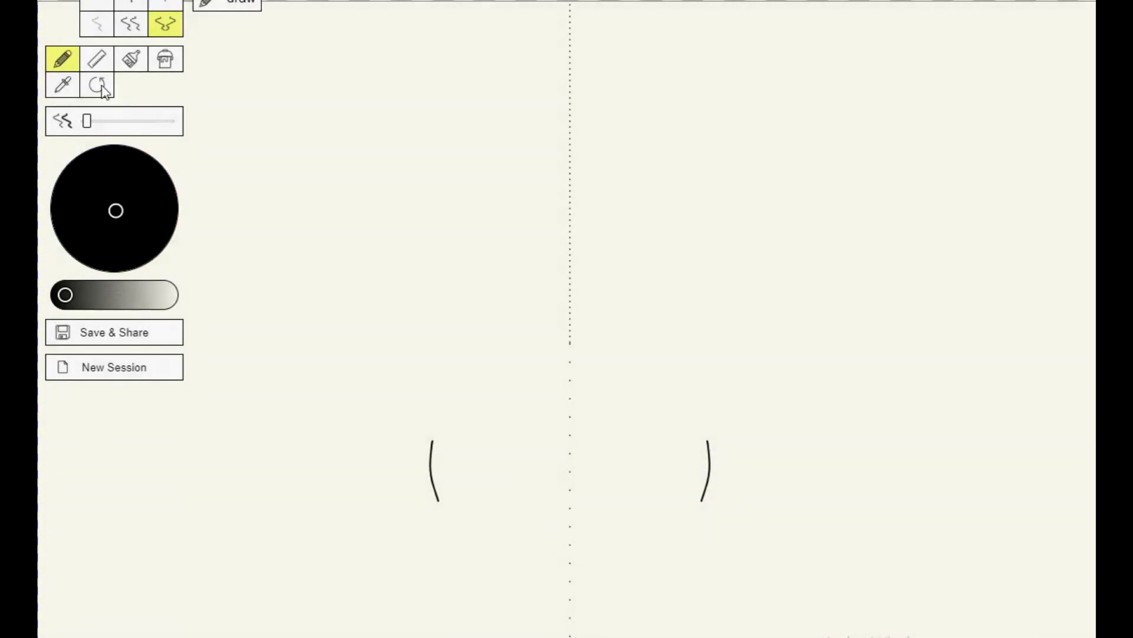
Undo the test curves and draw the mirrored pointed hat outline
{"action": "left_click", "coordinate": [97, 84]}
{"action": "mouse_move", "coordinate": [731, 422]}
{"action": "left_mouse_down"}
{"action": "mouse_move", "coordinate": [686, 319]}
{"action": "mouse_move", "coordinate": [688, 225]}
{"action": "left_mouse_up"}
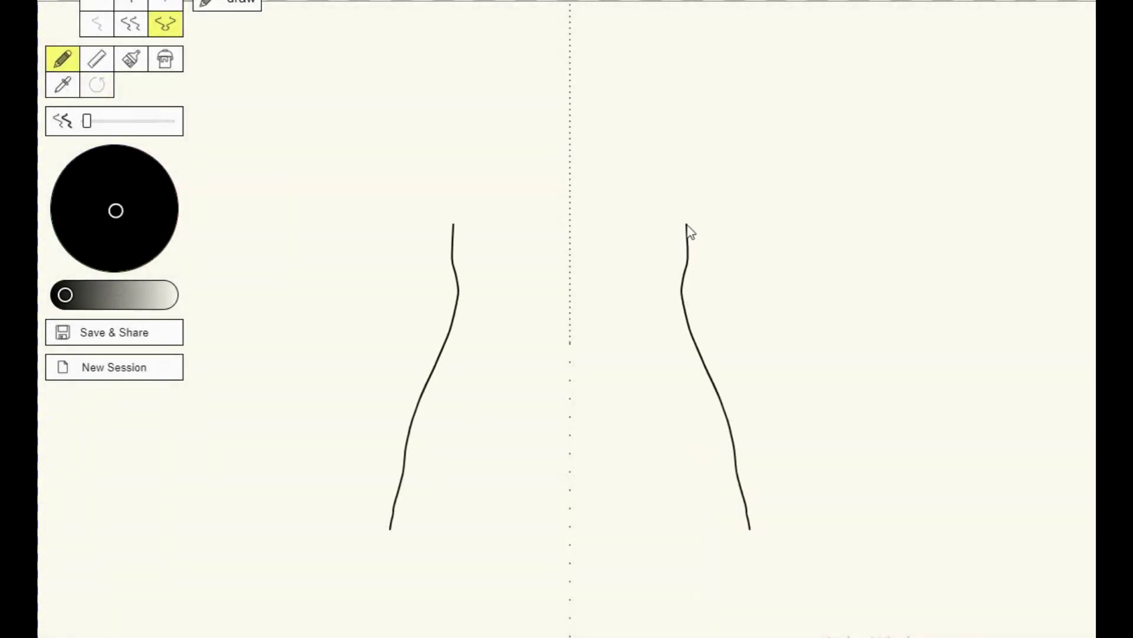
{"action": "left_click", "coordinate": [95, 96]}
{"action": "mouse_move", "coordinate": [742, 552]}
{"action": "left_mouse_down"}
{"action": "mouse_move", "coordinate": [723, 385]}
{"action": "mouse_move", "coordinate": [617, 195]}
{"action": "mouse_move", "coordinate": [614, 134]}
{"action": "mouse_move", "coordinate": [571, 70]}
{"action": "left_mouse_up"}
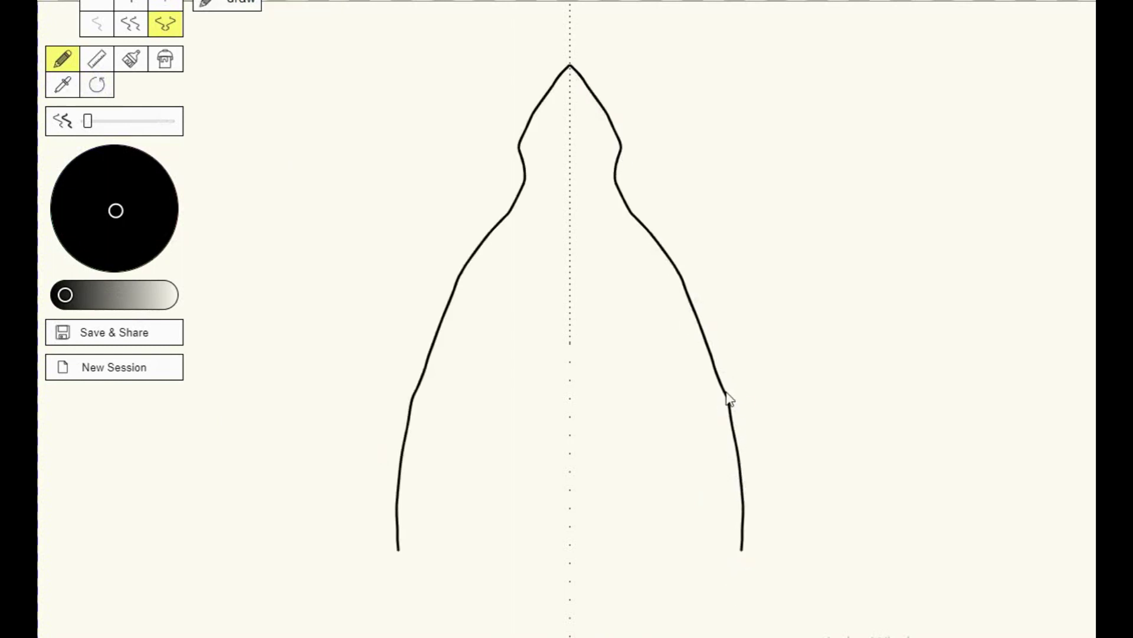
Add spiral curls and hooks at the hat's lower corners
{"action": "mouse_move", "coordinate": [756, 450]}
{"action": "left_mouse_down"}
{"action": "mouse_move", "coordinate": [749, 470]}
{"action": "mouse_move", "coordinate": [779, 476]}
{"action": "mouse_move", "coordinate": [769, 512]}
{"action": "mouse_move", "coordinate": [753, 501]}
{"action": "mouse_move", "coordinate": [788, 496]}
{"action": "mouse_move", "coordinate": [817, 547]}
{"action": "mouse_move", "coordinate": [804, 531]}
{"action": "mouse_move", "coordinate": [780, 551]}
{"action": "mouse_move", "coordinate": [771, 544]}
{"action": "left_mouse_up"}
{"action": "mouse_move", "coordinate": [833, 523]}
{"action": "left_mouse_down"}
{"action": "mouse_move", "coordinate": [834, 600]}
{"action": "mouse_move", "coordinate": [844, 561]}
{"action": "mouse_move", "coordinate": [842, 572]}
{"action": "left_mouse_up"}
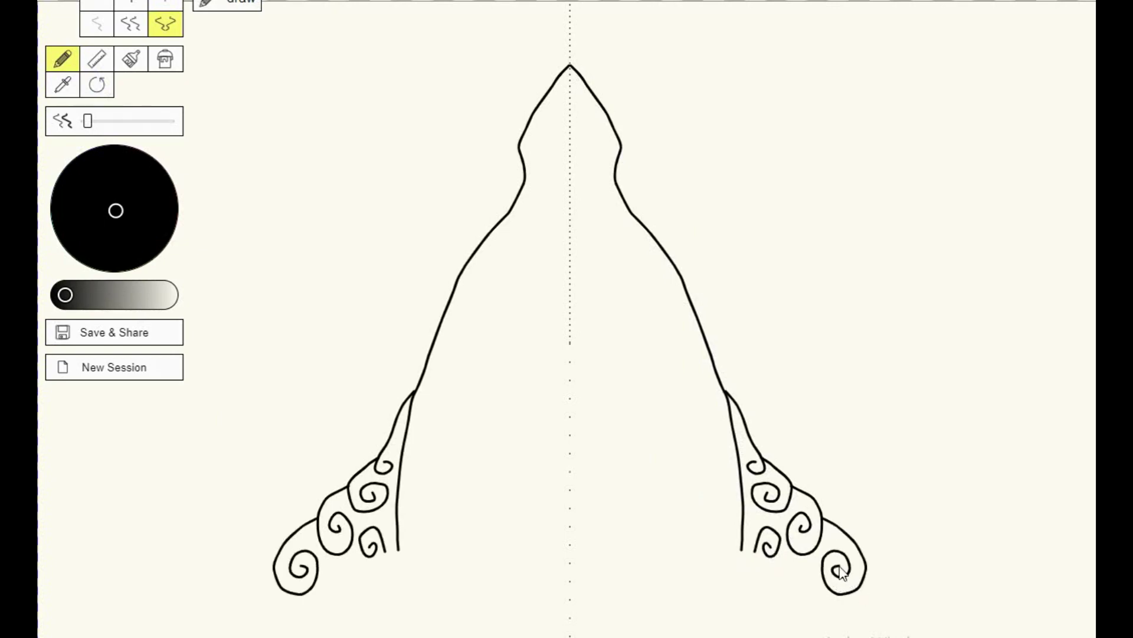
{"action": "mouse_move", "coordinate": [765, 580]}
{"action": "left_mouse_down"}
{"action": "mouse_move", "coordinate": [724, 579]}
{"action": "mouse_move", "coordinate": [735, 569]}
{"action": "mouse_move", "coordinate": [752, 579]}
{"action": "mouse_move", "coordinate": [738, 574]}
{"action": "left_mouse_up"}
{"action": "mouse_move", "coordinate": [742, 519]}
{"action": "left_mouse_down"}
{"action": "mouse_move", "coordinate": [697, 558]}
{"action": "mouse_move", "coordinate": [727, 544]}
{"action": "mouse_move", "coordinate": [715, 550]}
{"action": "left_mouse_up"}
Close the hat with a double-lined wavy base and add a cup curve near the peak
{"action": "left_click_drag", "start_coordinate": [693, 593], "coordinate": [570, 591]}
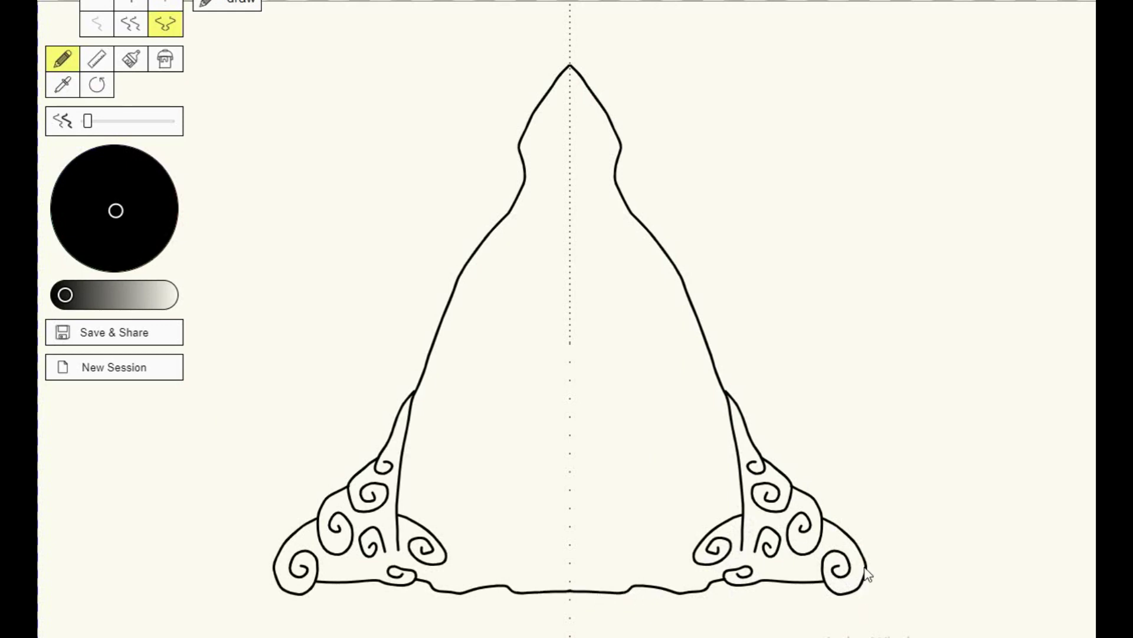
{"action": "mouse_move", "coordinate": [874, 575]}
{"action": "left_mouse_down"}
{"action": "mouse_move", "coordinate": [784, 613]}
{"action": "mouse_move", "coordinate": [558, 620]}
{"action": "left_mouse_up"}
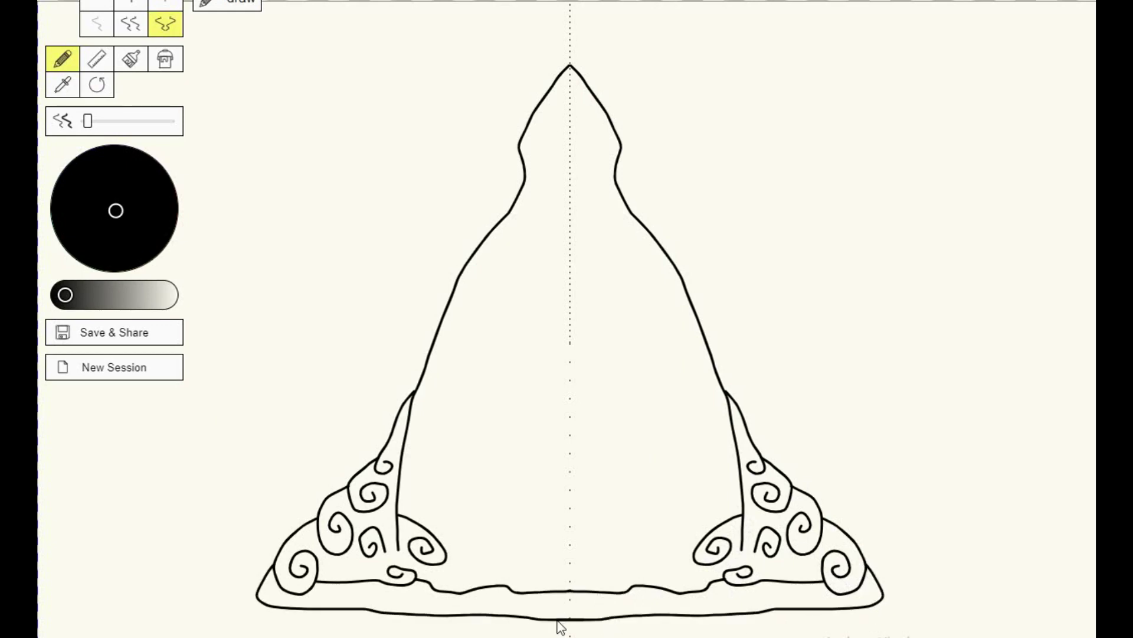
{"action": "mouse_move", "coordinate": [597, 102]}
{"action": "left_mouse_down"}
{"action": "mouse_move", "coordinate": [564, 123]}
{"action": "mouse_move", "coordinate": [599, 165]}
{"action": "left_mouse_up"}
Draw an oval with a curled arch, V shape and base curls below the peak
{"action": "mouse_move", "coordinate": [555, 204]}
{"action": "left_mouse_down"}
{"action": "mouse_move", "coordinate": [559, 253]}
{"action": "mouse_move", "coordinate": [620, 285]}
{"action": "mouse_move", "coordinate": [622, 336]}
{"action": "mouse_move", "coordinate": [614, 313]}
{"action": "mouse_move", "coordinate": [621, 330]}
{"action": "mouse_move", "coordinate": [602, 326]}
{"action": "mouse_move", "coordinate": [614, 302]}
{"action": "mouse_move", "coordinate": [602, 362]}
{"action": "mouse_move", "coordinate": [580, 338]}
{"action": "mouse_move", "coordinate": [588, 283]}
{"action": "mouse_move", "coordinate": [597, 296]}
{"action": "left_mouse_up"}
{"action": "mouse_move", "coordinate": [597, 387]}
{"action": "left_mouse_down"}
{"action": "mouse_move", "coordinate": [588, 408]}
{"action": "mouse_move", "coordinate": [584, 361]}
{"action": "mouse_move", "coordinate": [600, 392]}
{"action": "left_mouse_up"}
{"action": "mouse_move", "coordinate": [581, 253]}
{"action": "left_mouse_down"}
{"action": "mouse_move", "coordinate": [565, 313]}
{"action": "mouse_move", "coordinate": [581, 330]}
{"action": "mouse_move", "coordinate": [561, 352]}
{"action": "left_mouse_up"}
{"action": "mouse_move", "coordinate": [592, 230]}
{"action": "left_mouse_down"}
{"action": "mouse_move", "coordinate": [605, 248]}
{"action": "mouse_move", "coordinate": [617, 237]}
{"action": "mouse_move", "coordinate": [648, 319]}
{"action": "mouse_move", "coordinate": [637, 423]}
{"action": "mouse_move", "coordinate": [631, 337]}
{"action": "mouse_move", "coordinate": [625, 354]}
{"action": "mouse_move", "coordinate": [635, 358]}
{"action": "left_mouse_up"}
Add hooked horn shapes beside the peak and fill the interior with wavy patterns
{"action": "left_click_drag", "start_coordinate": [624, 149], "coordinate": [676, 226]}
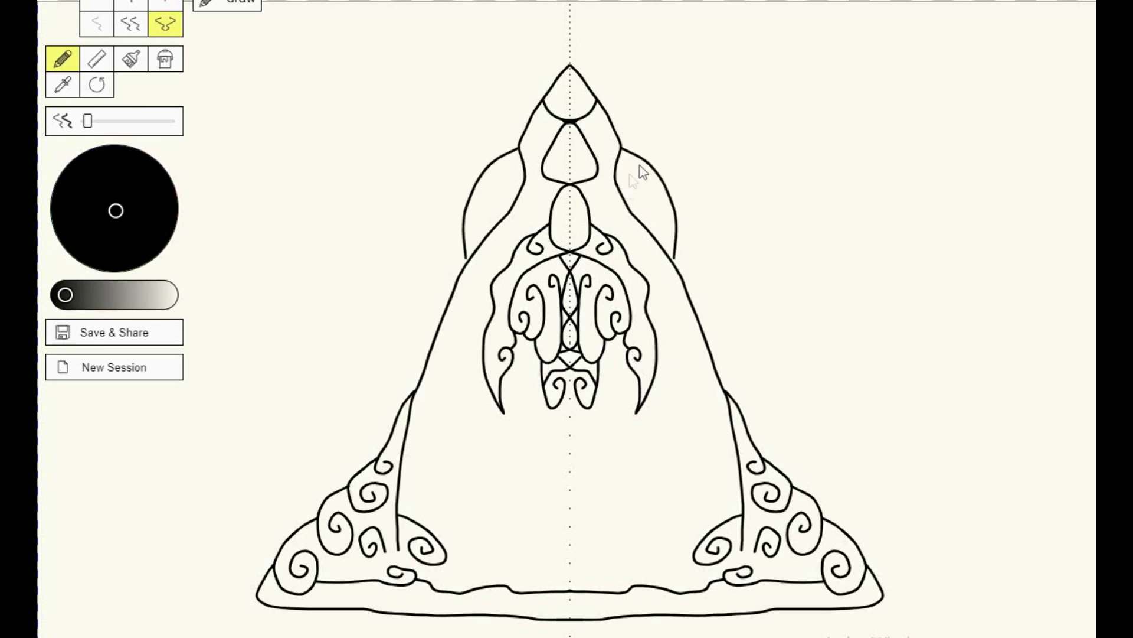
{"action": "mouse_move", "coordinate": [642, 162]}
{"action": "left_mouse_down"}
{"action": "mouse_move", "coordinate": [618, 175]}
{"action": "mouse_move", "coordinate": [645, 215]}
{"action": "mouse_move", "coordinate": [630, 211]}
{"action": "mouse_move", "coordinate": [678, 236]}
{"action": "mouse_move", "coordinate": [658, 245]}
{"action": "left_mouse_up"}
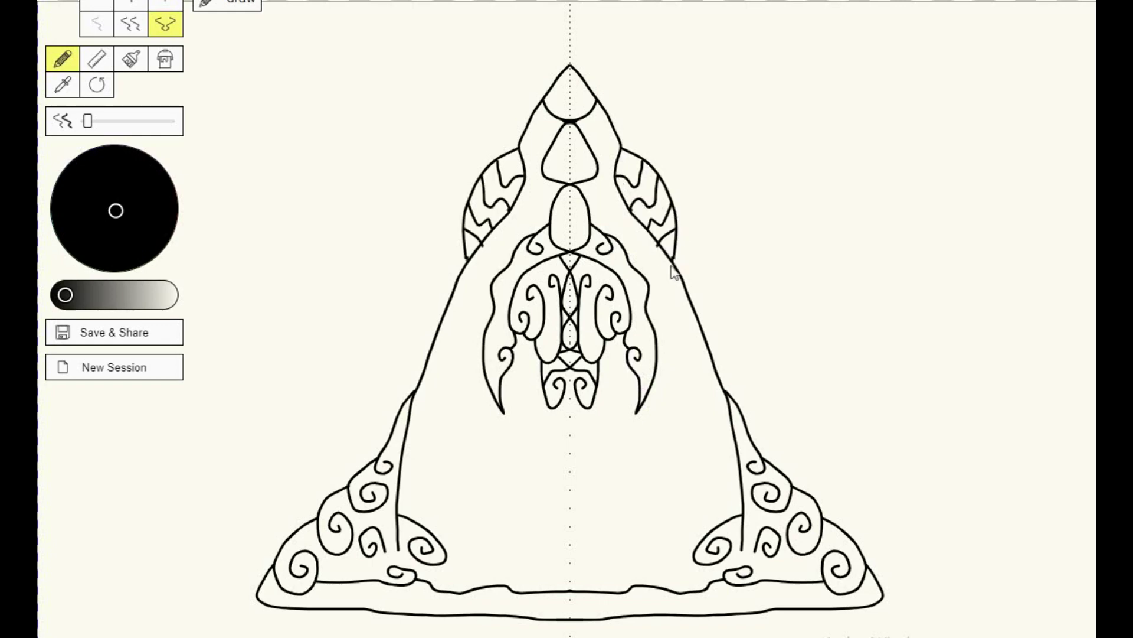
{"action": "left_click_drag", "start_coordinate": [679, 236], "coordinate": [675, 264]}
{"action": "left_click_drag", "start_coordinate": [679, 238], "coordinate": [694, 303]}
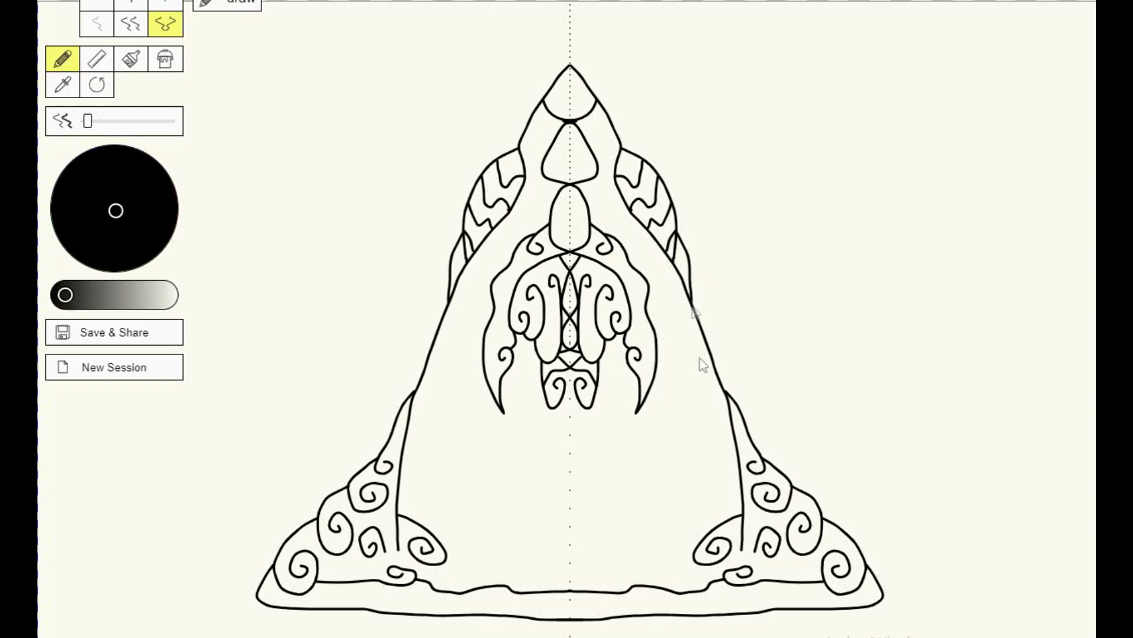
{"action": "mouse_move", "coordinate": [700, 359]}
{"action": "left_mouse_down"}
{"action": "mouse_move", "coordinate": [602, 524]}
{"action": "mouse_move", "coordinate": [643, 537]}
{"action": "mouse_move", "coordinate": [666, 555]}
{"action": "mouse_move", "coordinate": [673, 592]}
{"action": "mouse_move", "coordinate": [697, 581]}
{"action": "mouse_move", "coordinate": [692, 592]}
{"action": "mouse_move", "coordinate": [700, 575]}
{"action": "mouse_move", "coordinate": [692, 584]}
{"action": "mouse_move", "coordinate": [628, 555]}
{"action": "mouse_move", "coordinate": [617, 573]}
{"action": "mouse_move", "coordinate": [647, 587]}
{"action": "mouse_move", "coordinate": [626, 576]}
{"action": "mouse_move", "coordinate": [610, 582]}
{"action": "mouse_move", "coordinate": [615, 598]}
{"action": "mouse_move", "coordinate": [579, 534]}
{"action": "mouse_move", "coordinate": [574, 569]}
{"action": "mouse_move", "coordinate": [588, 597]}
{"action": "left_mouse_up"}
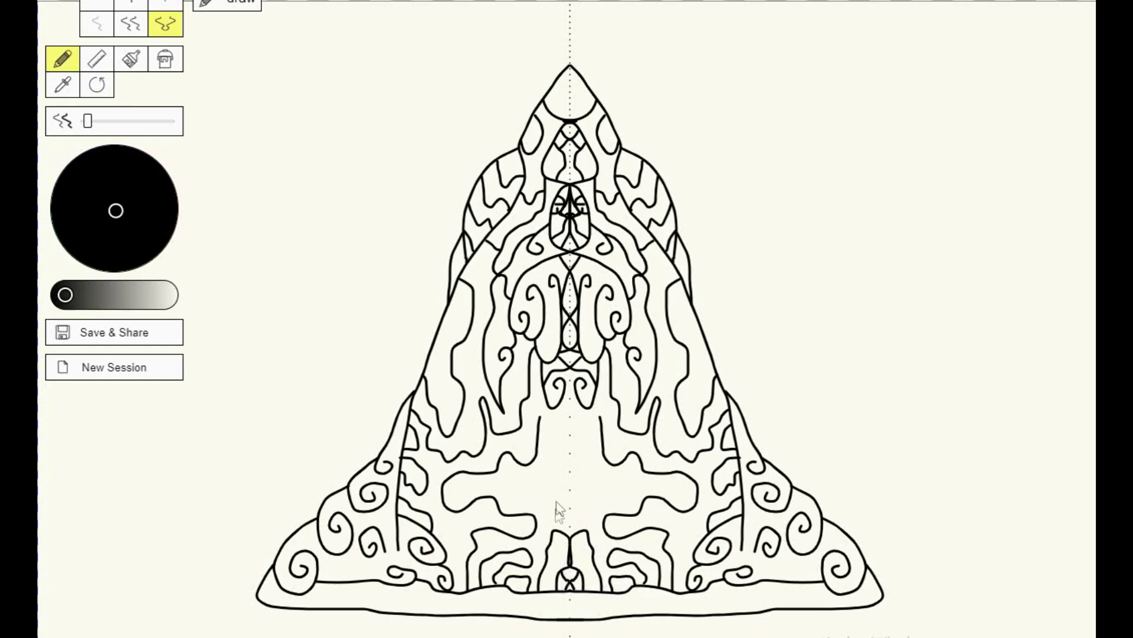
Add mirrored wavy strokes in the lower centre, central lobe and along the sides
{"action": "mouse_move", "coordinate": [570, 523]}
{"action": "left_mouse_down"}
{"action": "mouse_move", "coordinate": [649, 493]}
{"action": "mouse_move", "coordinate": [583, 472]}
{"action": "mouse_move", "coordinate": [558, 507]}
{"action": "mouse_move", "coordinate": [570, 514]}
{"action": "left_mouse_up"}
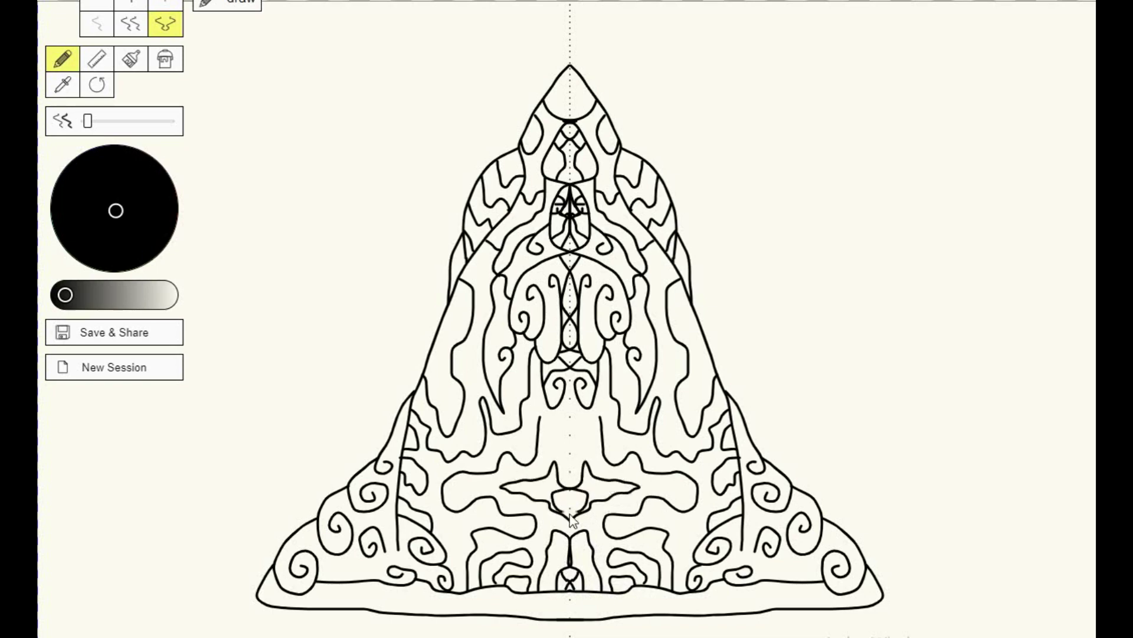
{"action": "mouse_move", "coordinate": [565, 506]}
{"action": "left_mouse_down"}
{"action": "mouse_move", "coordinate": [580, 434]}
{"action": "mouse_move", "coordinate": [589, 440]}
{"action": "mouse_move", "coordinate": [582, 415]}
{"action": "left_mouse_up"}
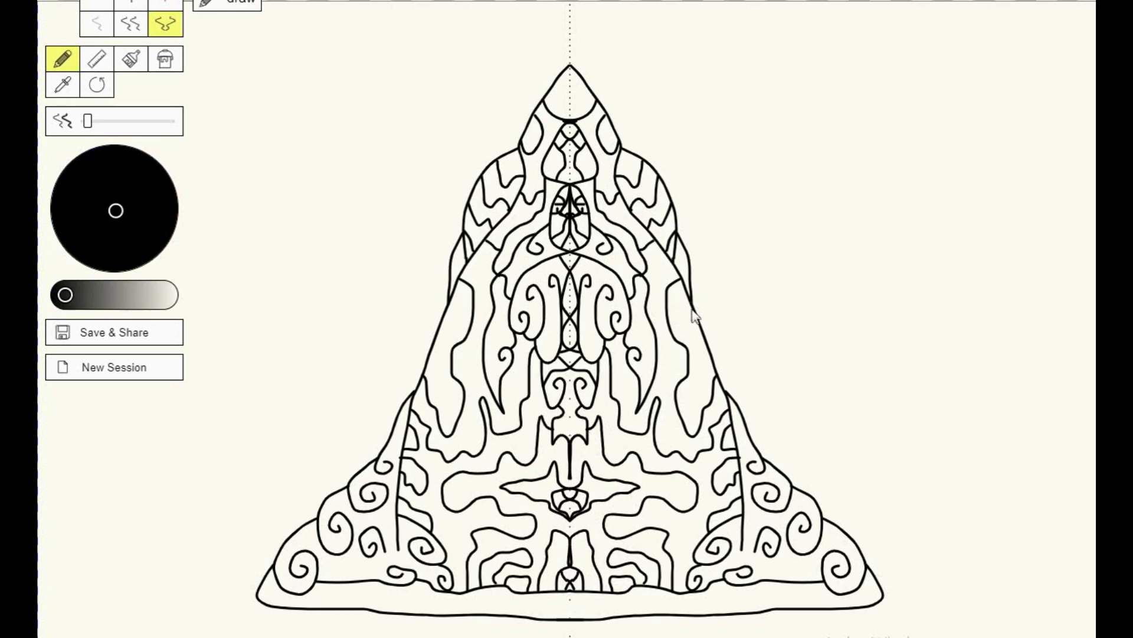
{"action": "left_click_drag", "start_coordinate": [677, 318], "coordinate": [710, 365]}
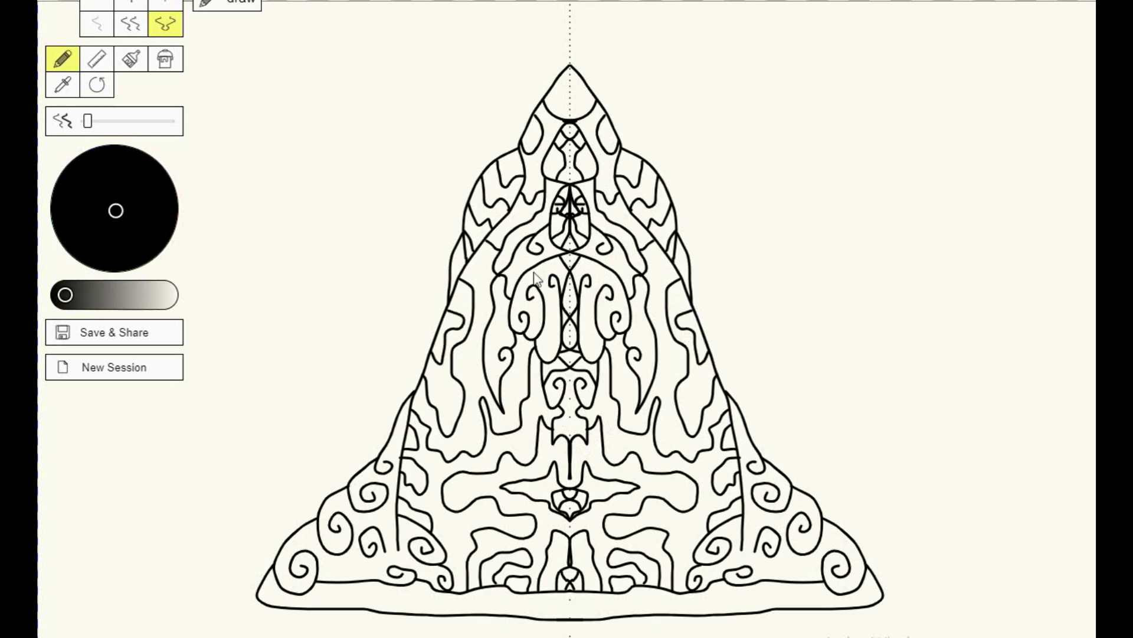
{"action": "left_click_drag", "start_coordinate": [533, 277], "coordinate": [555, 272]}
Draw short vertical dividers across the bottom band, ending with a small V at centre
{"action": "left_click_drag", "start_coordinate": [318, 584], "coordinate": [325, 608]}
{"action": "left_click_drag", "start_coordinate": [377, 583], "coordinate": [362, 609]}
{"action": "left_click_drag", "start_coordinate": [416, 583], "coordinate": [410, 609]}
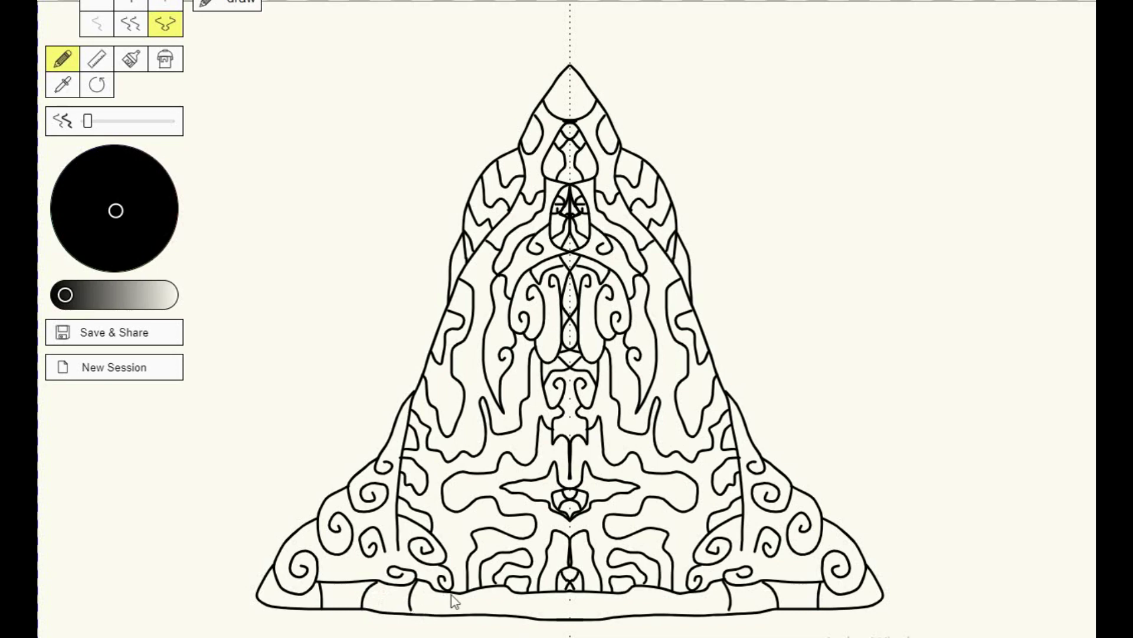
{"action": "left_click_drag", "start_coordinate": [450, 592], "coordinate": [447, 614]}
{"action": "left_click_drag", "start_coordinate": [509, 593], "coordinate": [496, 618]}
{"action": "left_click_drag", "start_coordinate": [539, 592], "coordinate": [538, 618]}
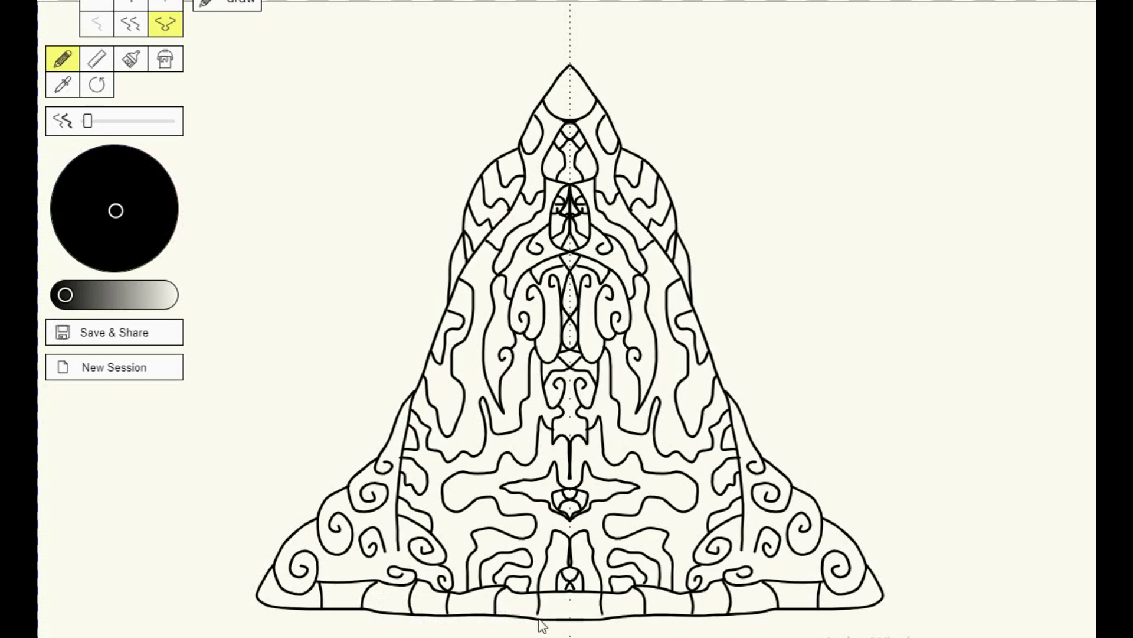
{"action": "left_click_drag", "start_coordinate": [573, 592], "coordinate": [570, 617]}
Switch symmetry mode and draw a vertical line on the bottom band's centre axis
{"action": "left_click", "coordinate": [130, 24]}
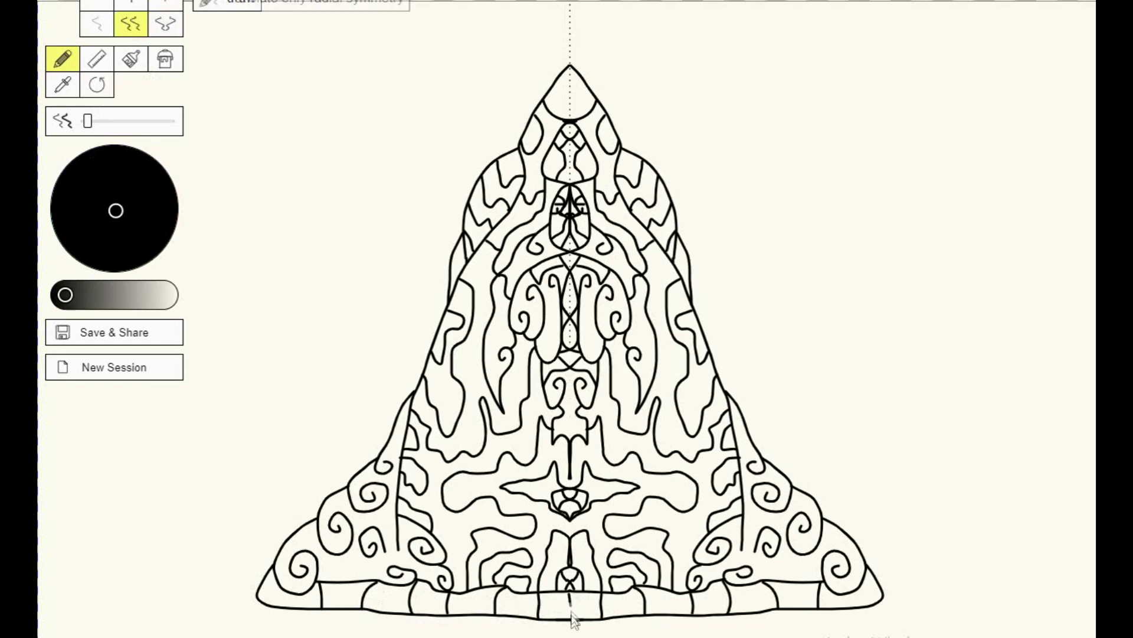
{"action": "left_click_drag", "start_coordinate": [570, 592], "coordinate": [571, 617]}
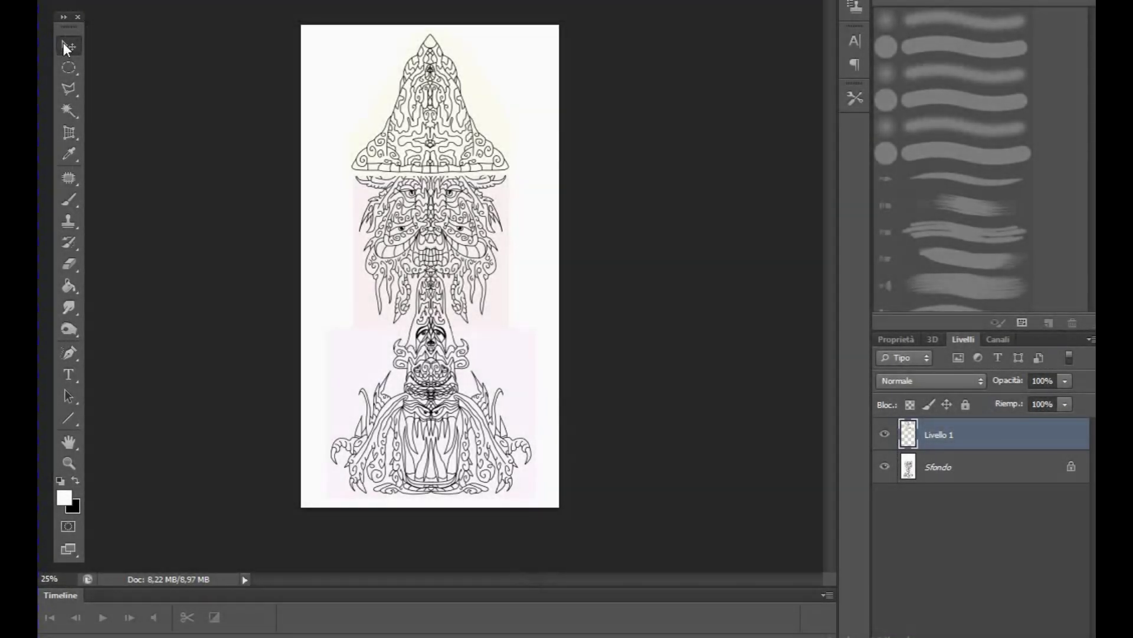
Nudge the hat layer about 1.16 cm so it sits snugly atop the face
{"action": "left_click", "coordinate": [66, 47]}
{"action": "left_click_drag", "start_coordinate": [405, 149], "coordinate": [407, 146]}
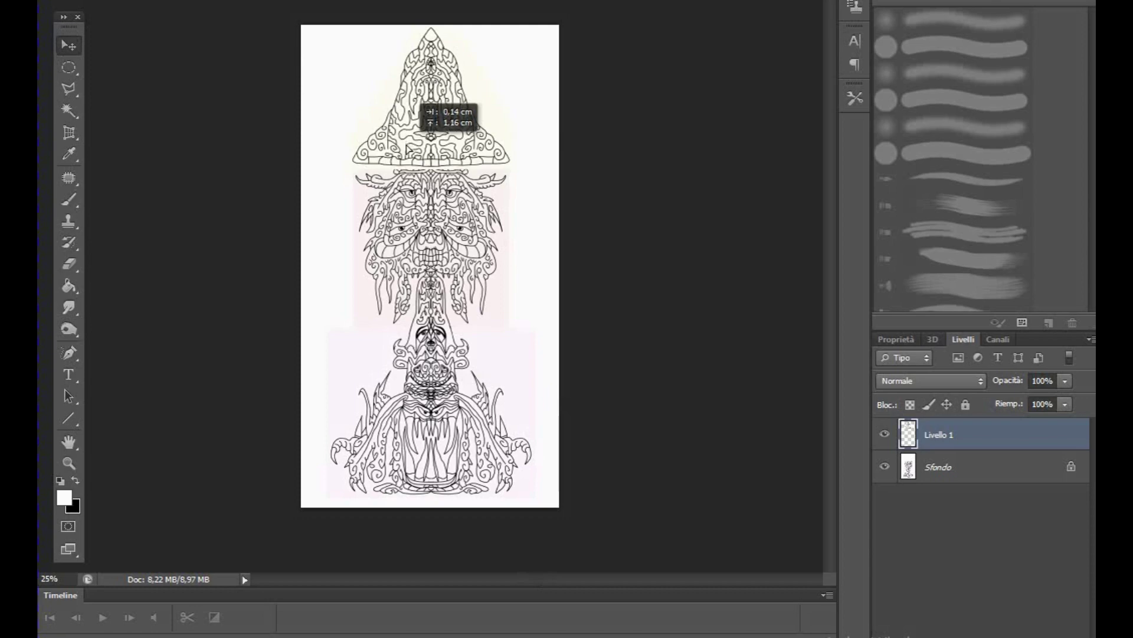
{"action": "left_click_drag", "start_coordinate": [407, 144], "coordinate": [407, 147]}
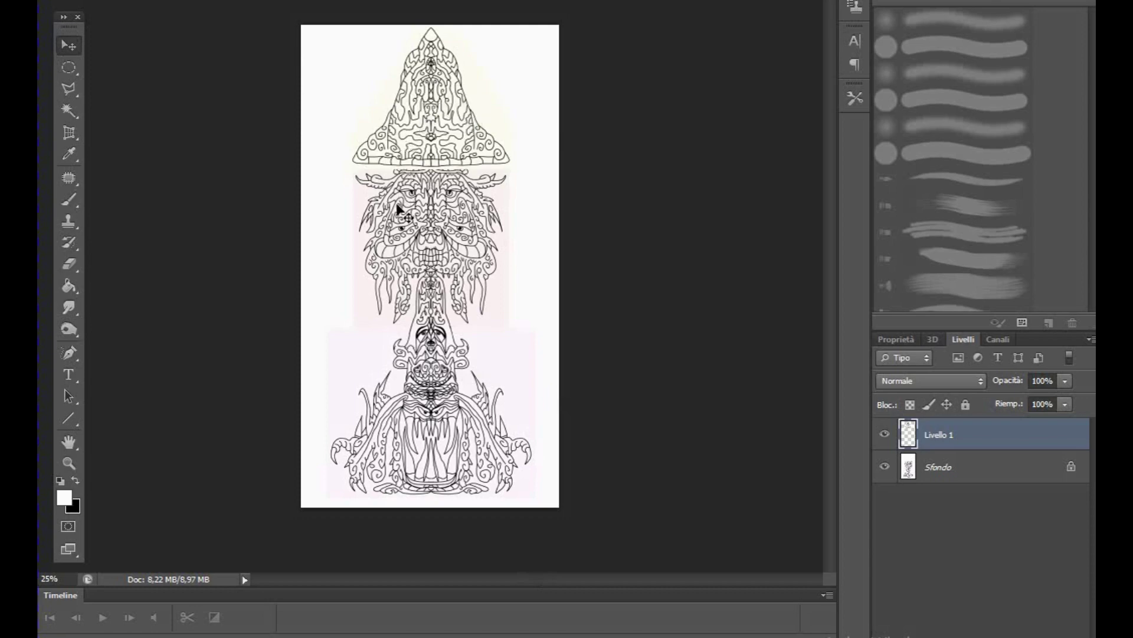